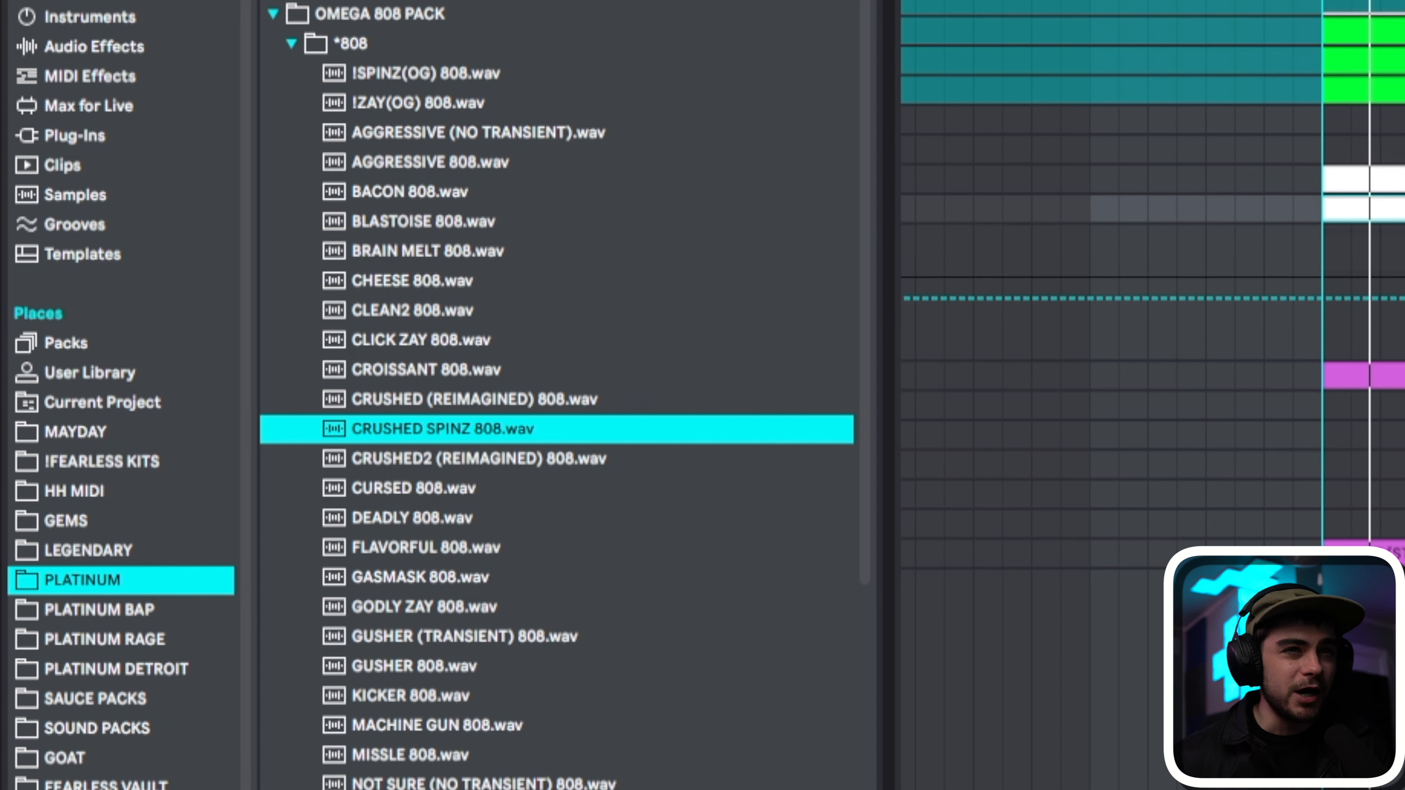
Audition hi-hat samples such as UZI UZI [HH] and load TWO FACED [HH] onto the HH track
click(480, 470)
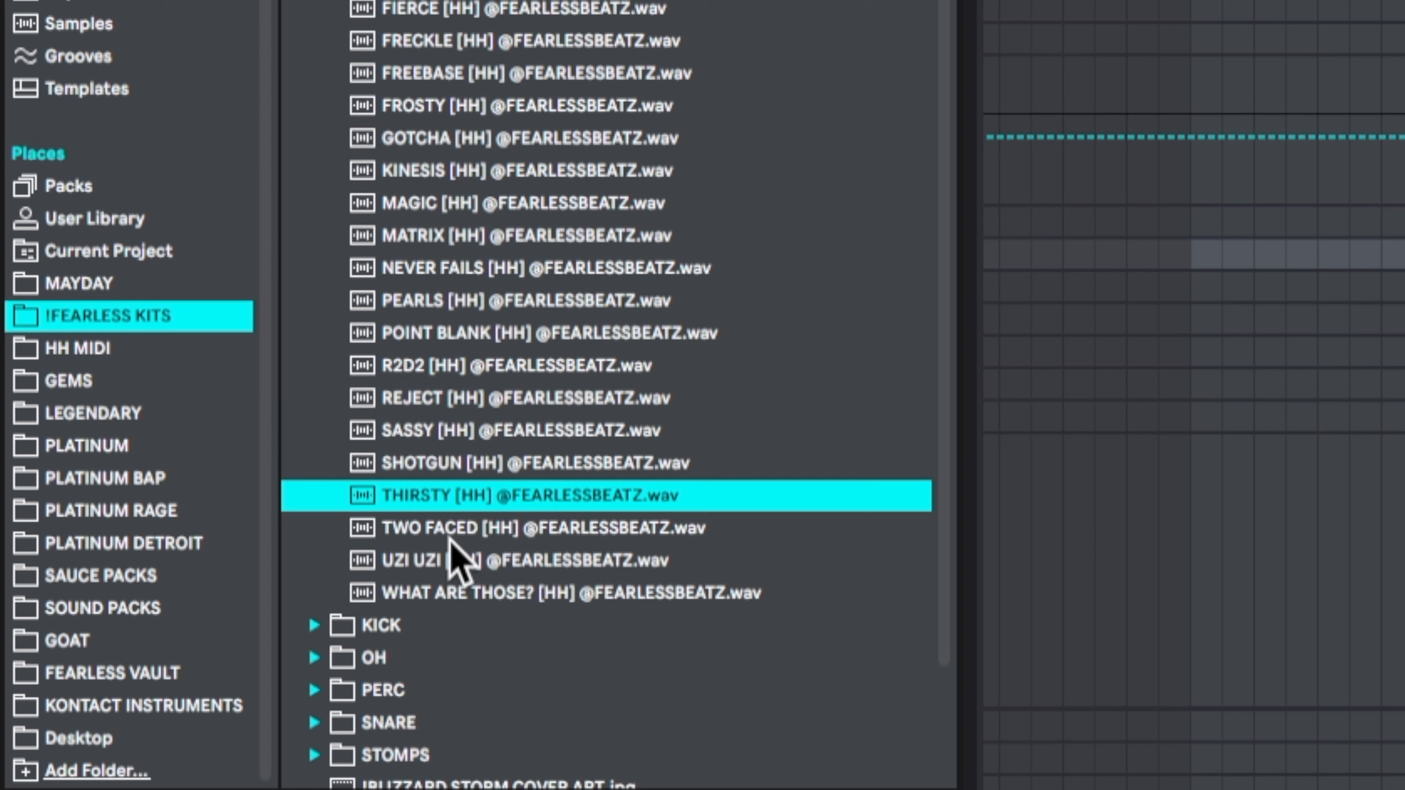
click(451, 560)
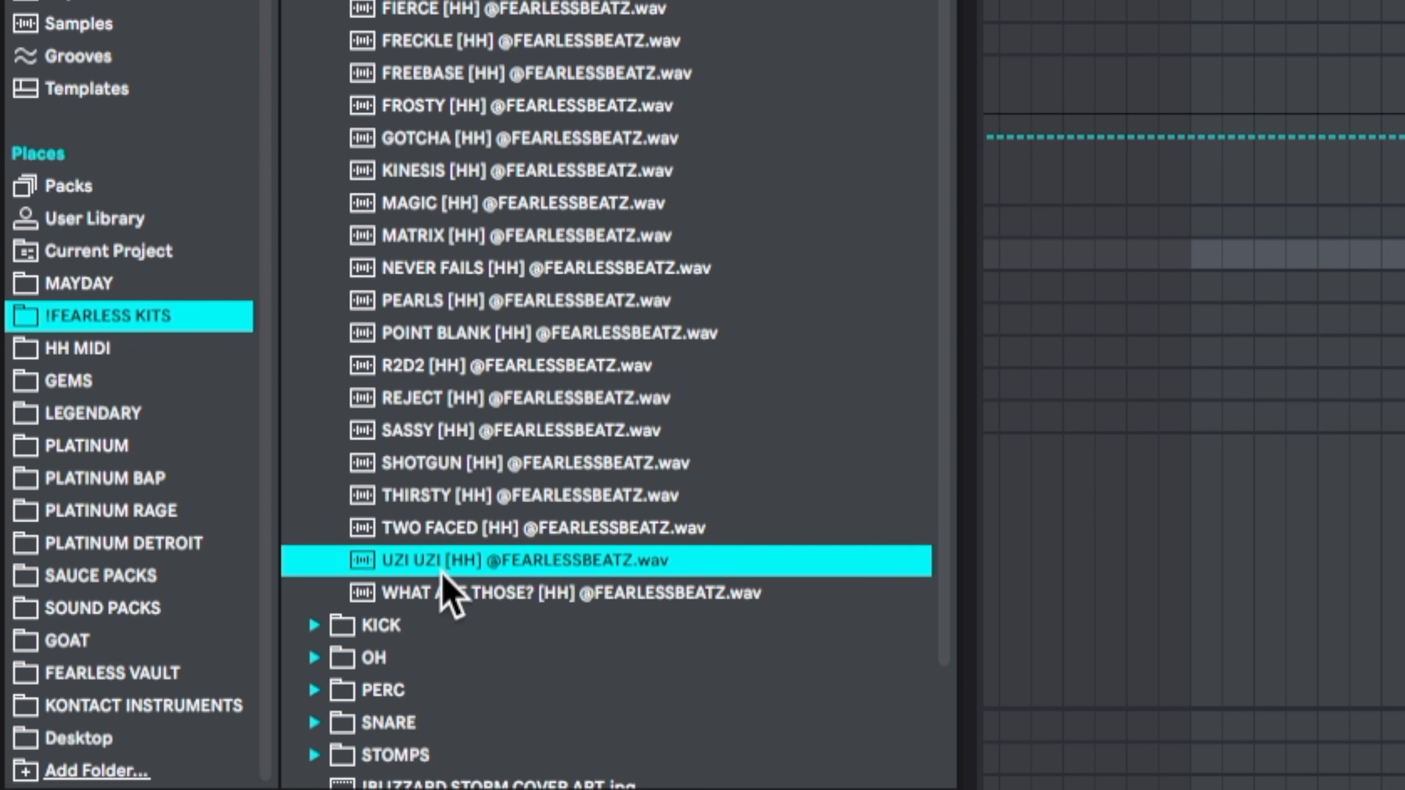
drag(402, 529, 616, 789)
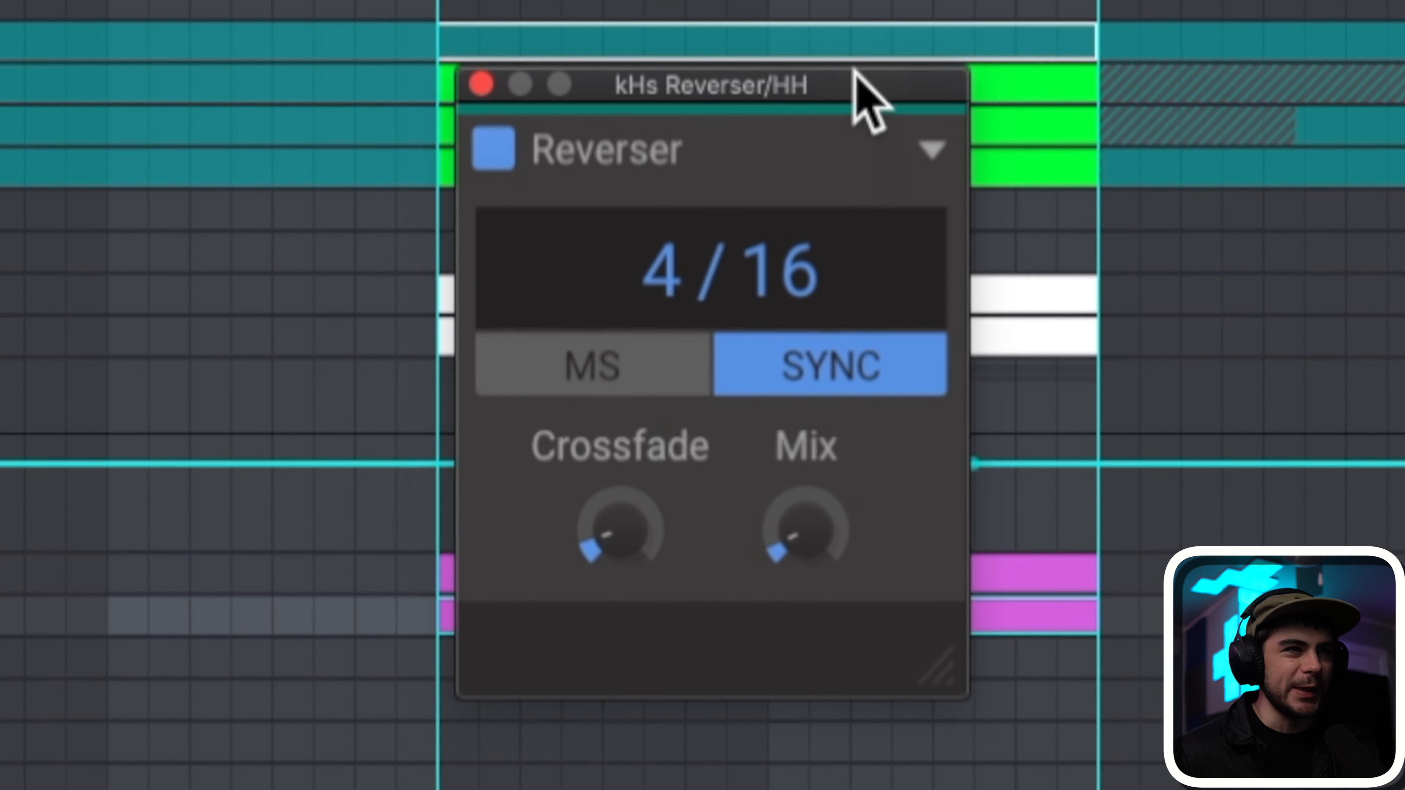
Fill Effectrix's Tonal Delay row across all 32 steps using the Resotonic preset and set its mix to 71%
drag(855, 72, 1012, 95)
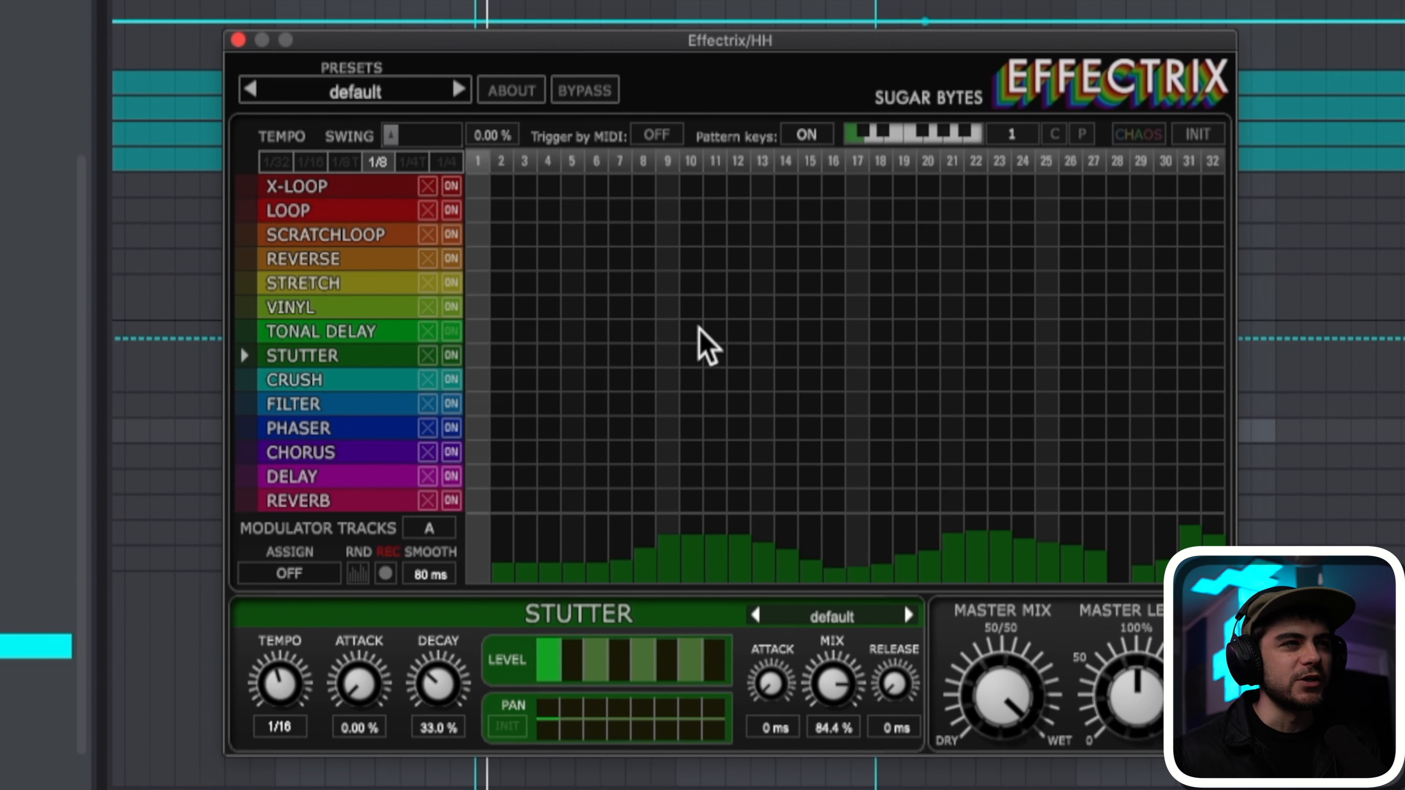
click(482, 327)
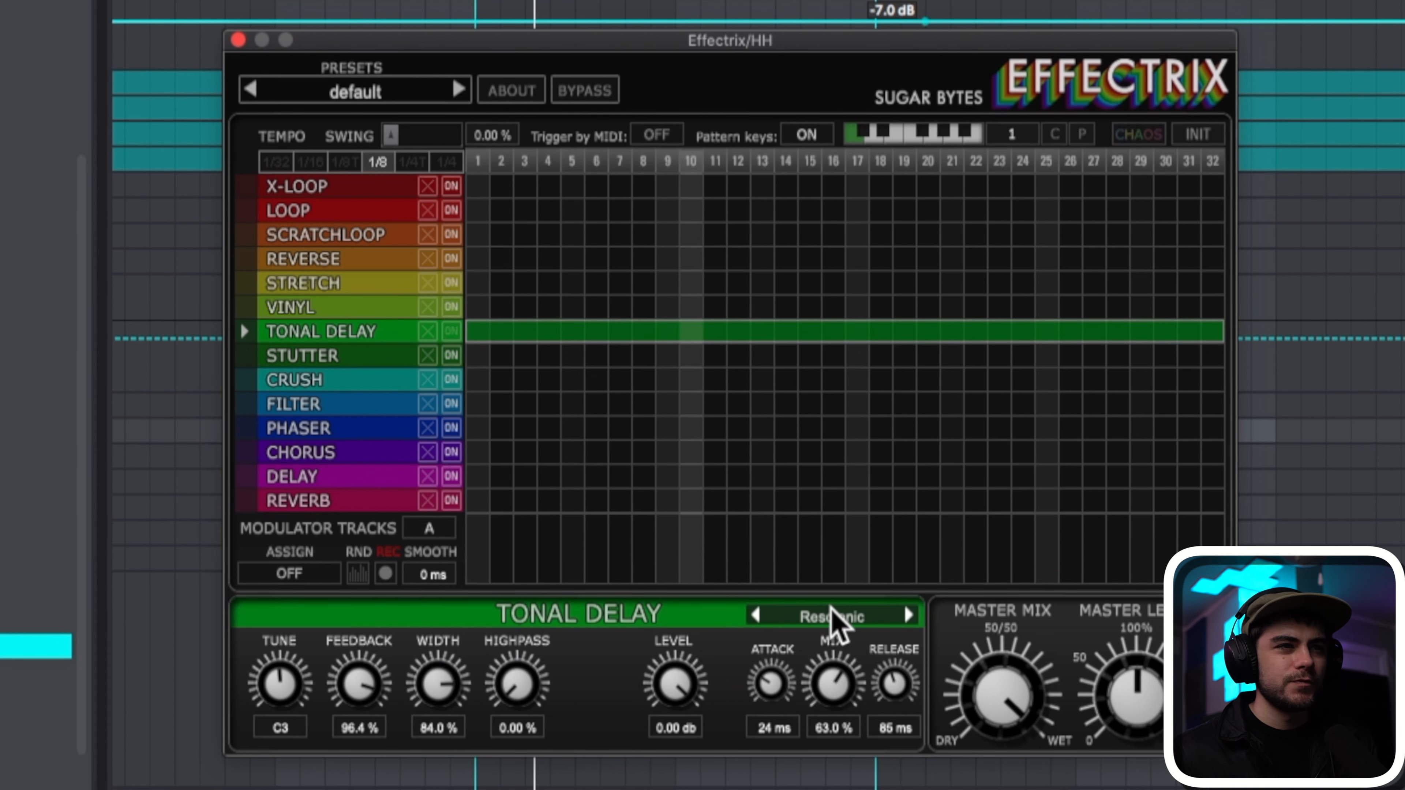
drag(847, 697, 827, 670)
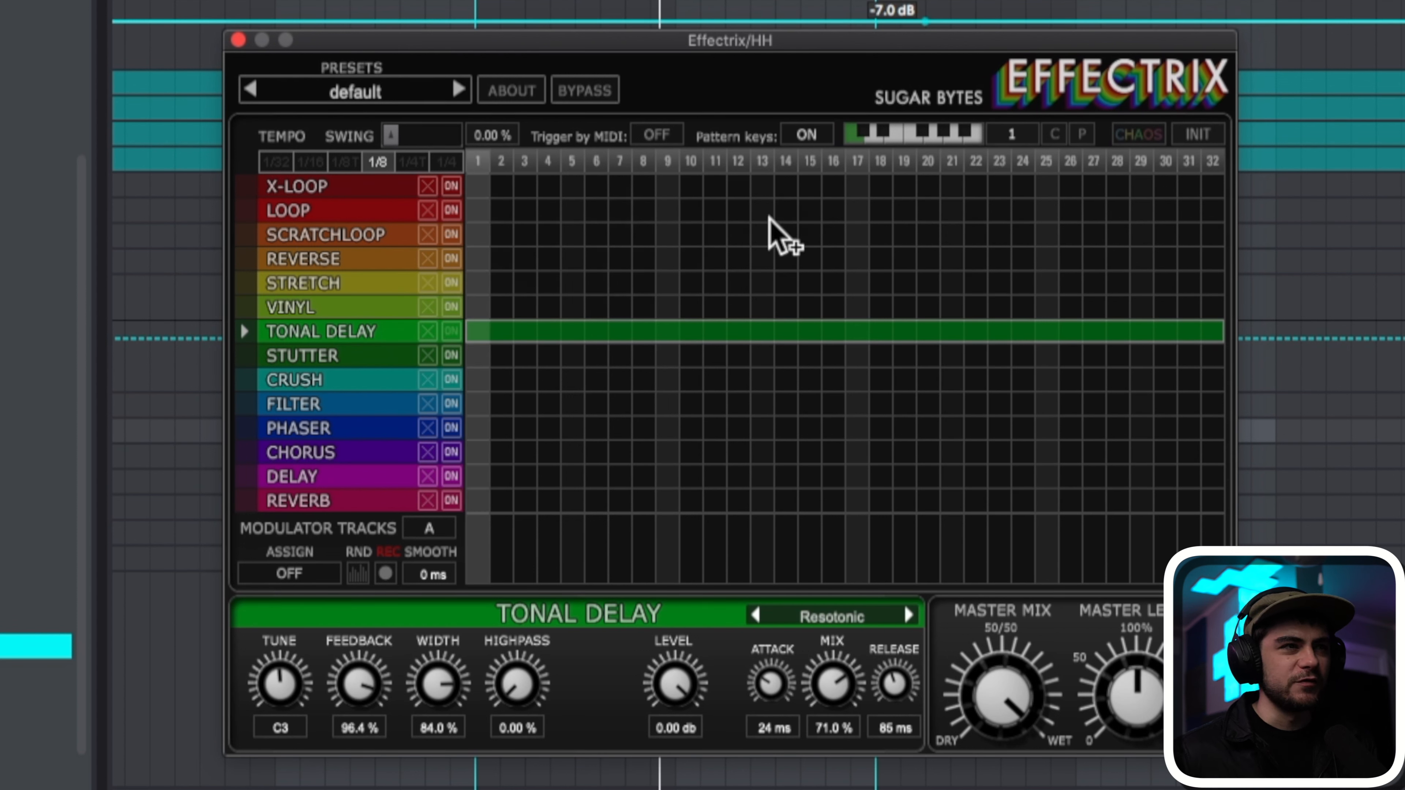
Add Loop blocks at step 7 and around step 27, plus an X-Loop block across steps 11–12 in the Effectrix pattern
click(574, 185)
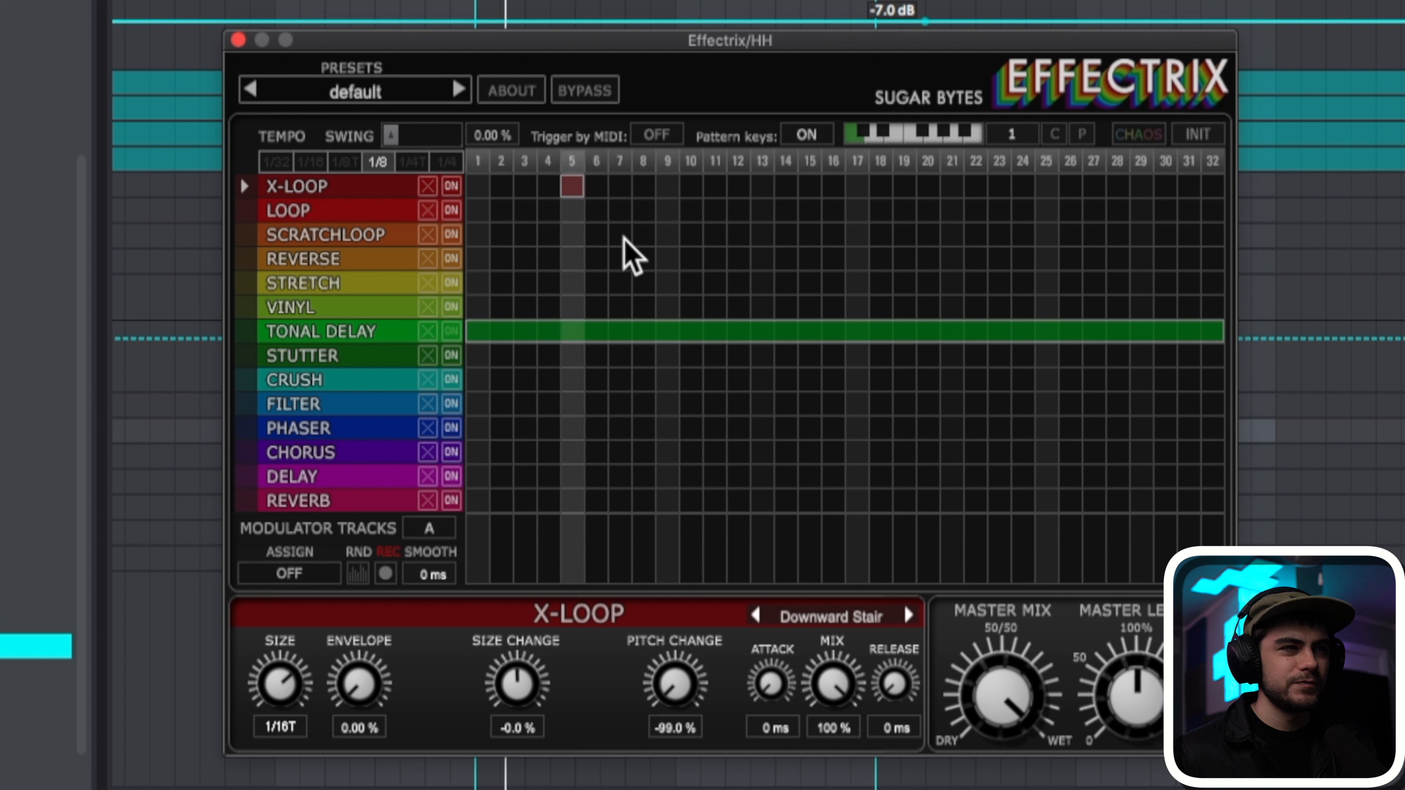
click(577, 194)
click(545, 212)
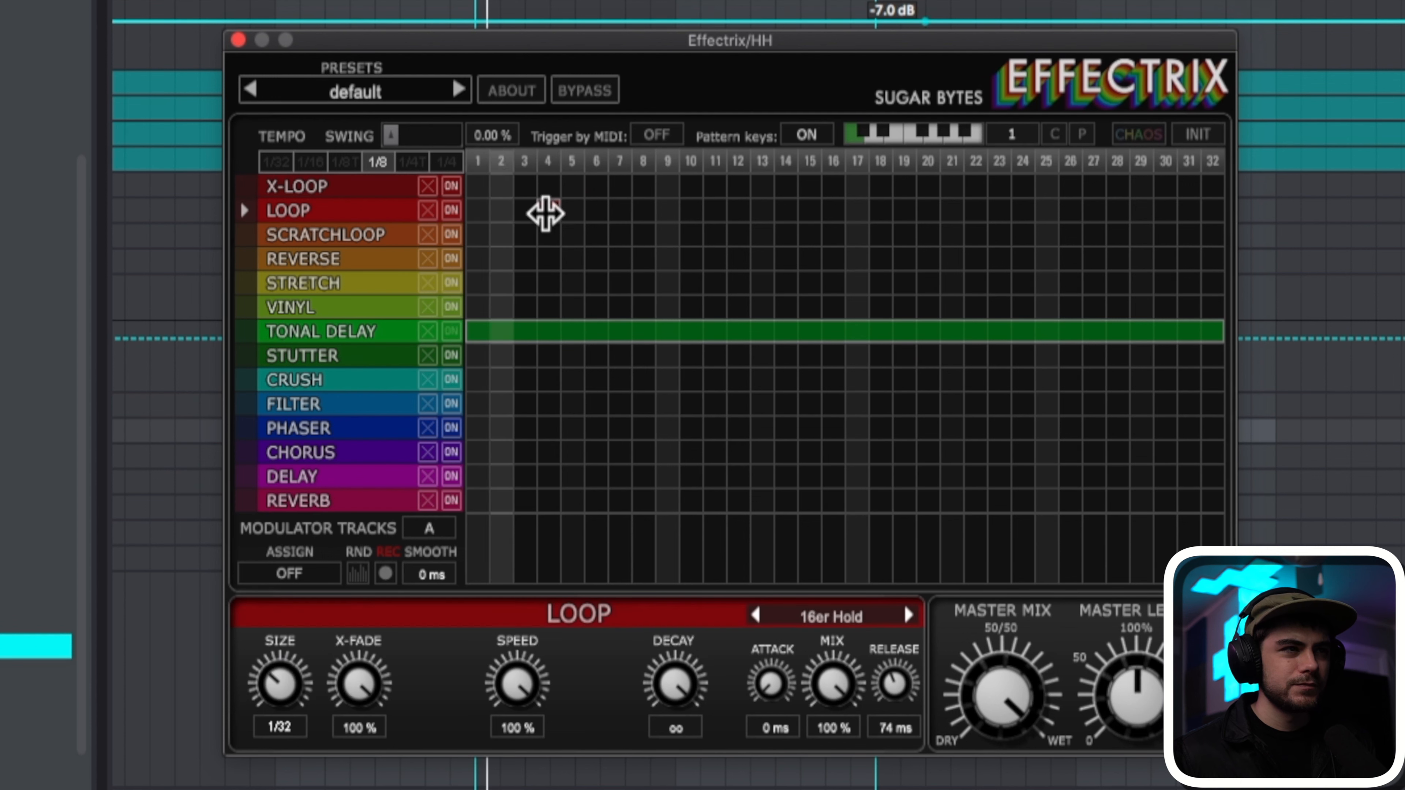
click(547, 211)
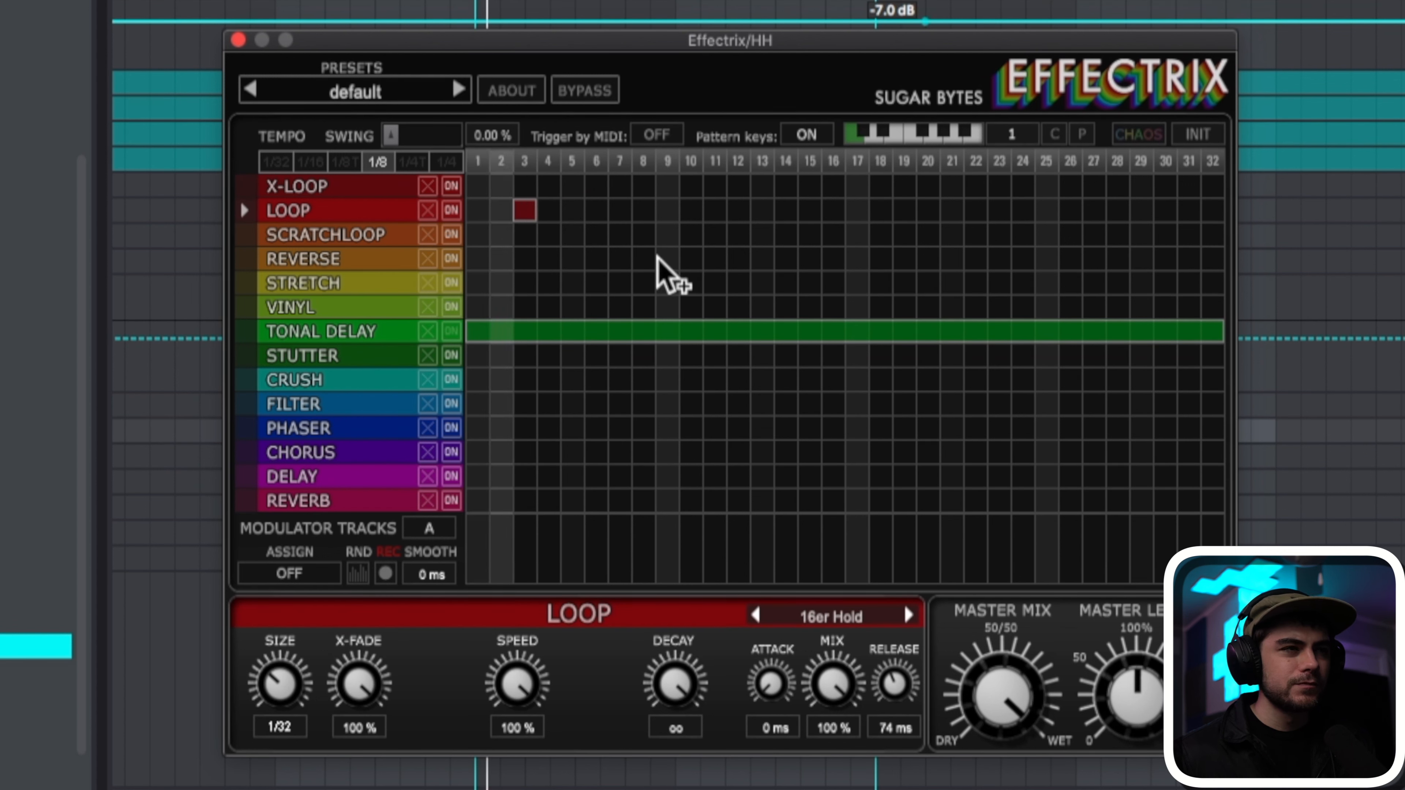
drag(662, 186, 716, 187)
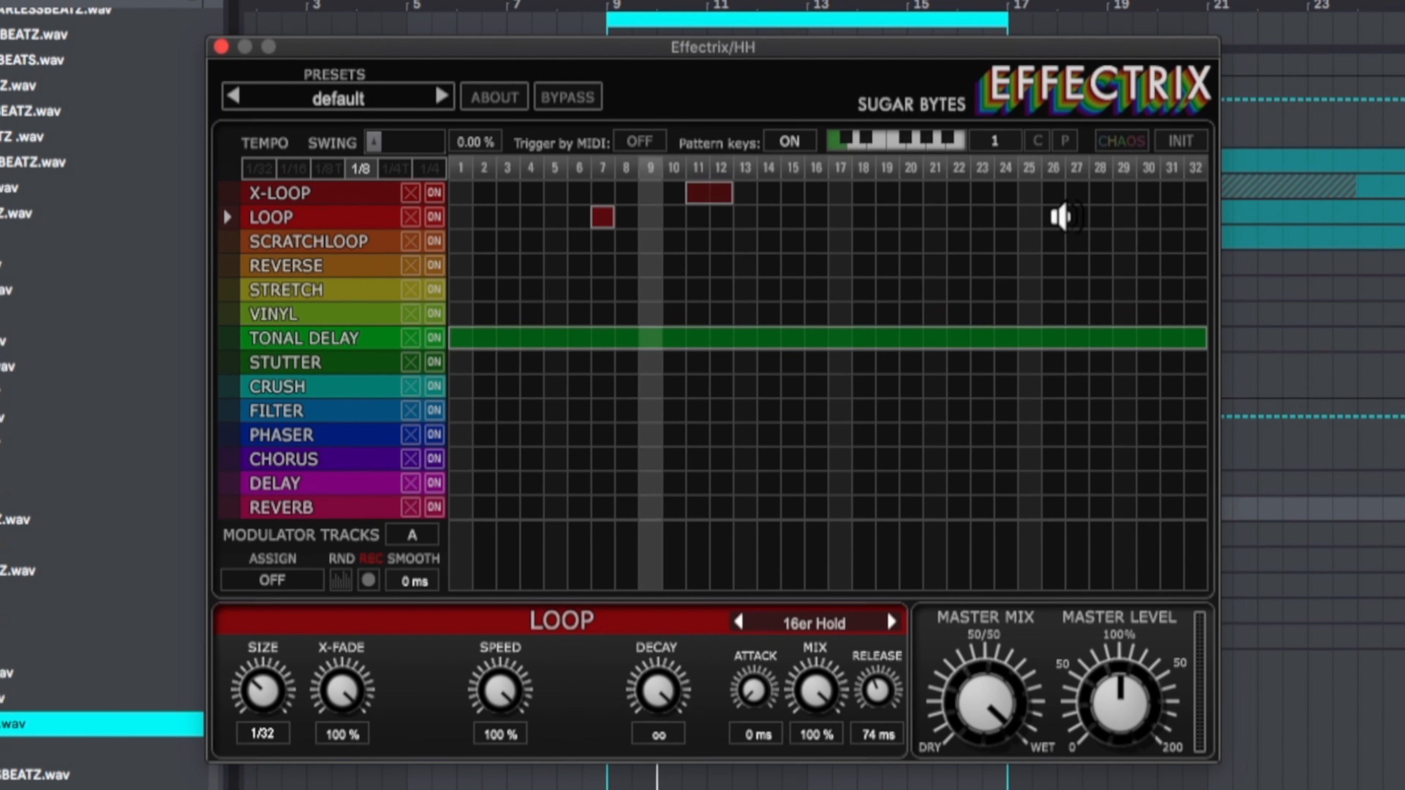
drag(1076, 217, 1102, 217)
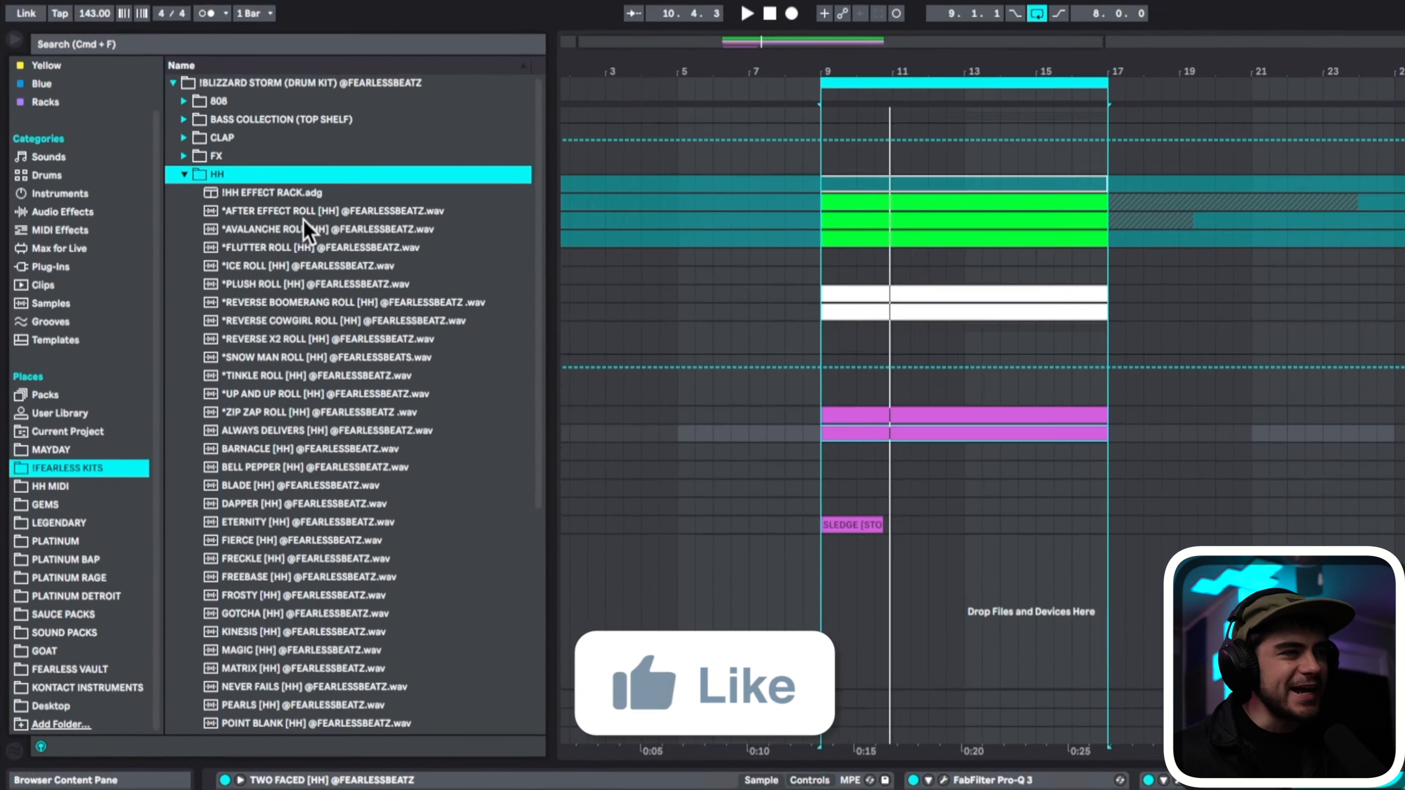
Audition the kit's hi-hat rolls, choose *REVERSE X2 ROLL [HH], and trim the sample's end to about its first half
click(237, 198)
click(236, 213)
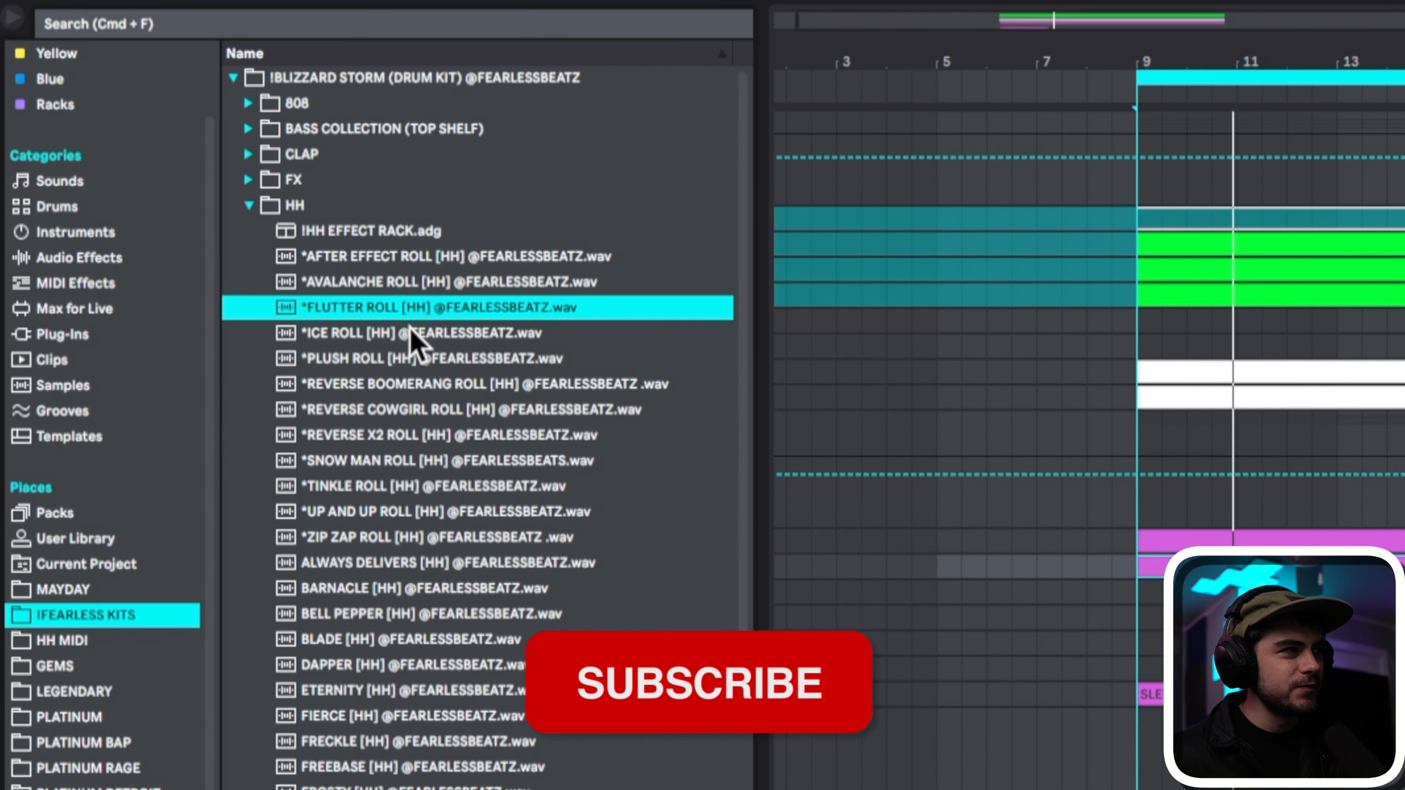
click(410, 329)
click(388, 436)
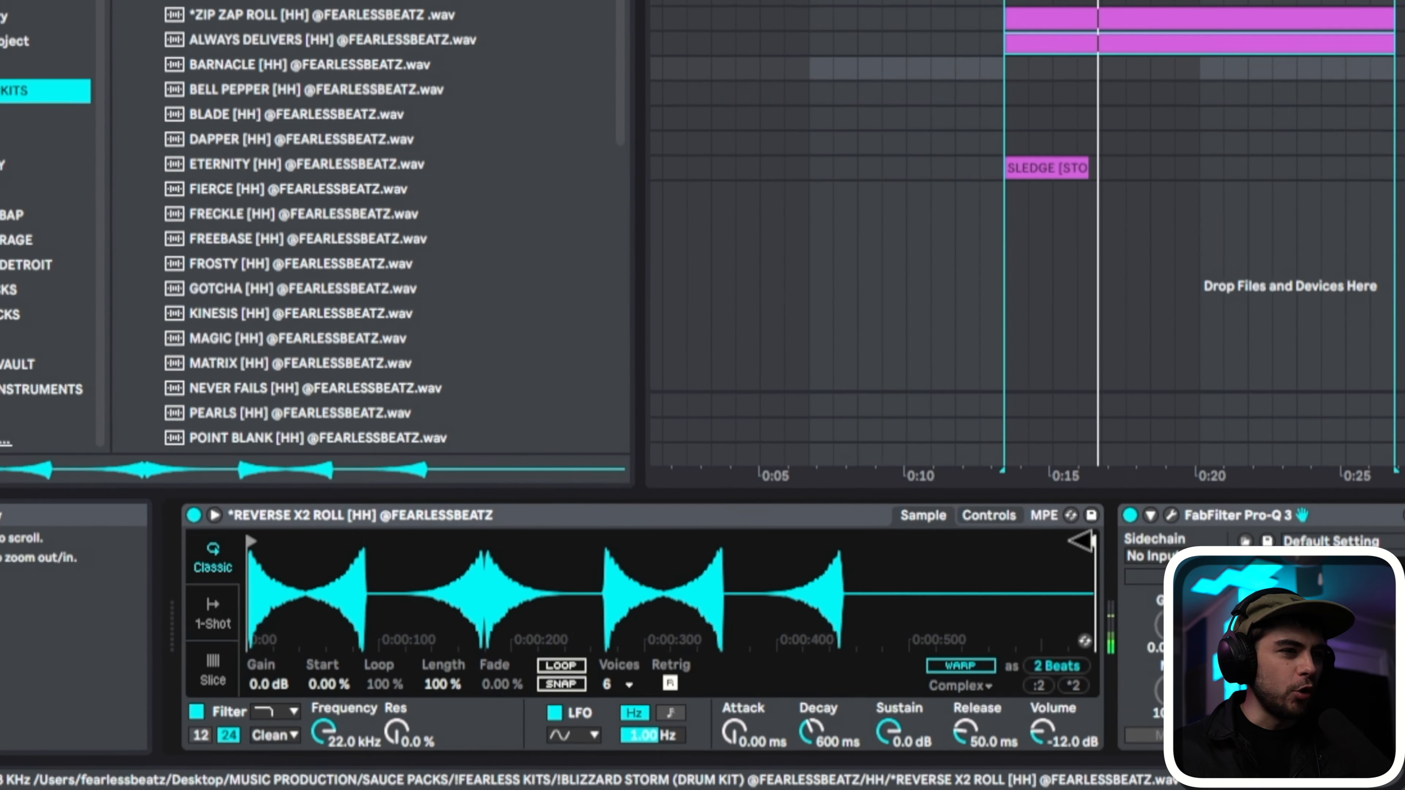
drag(687, 640, 542, 642)
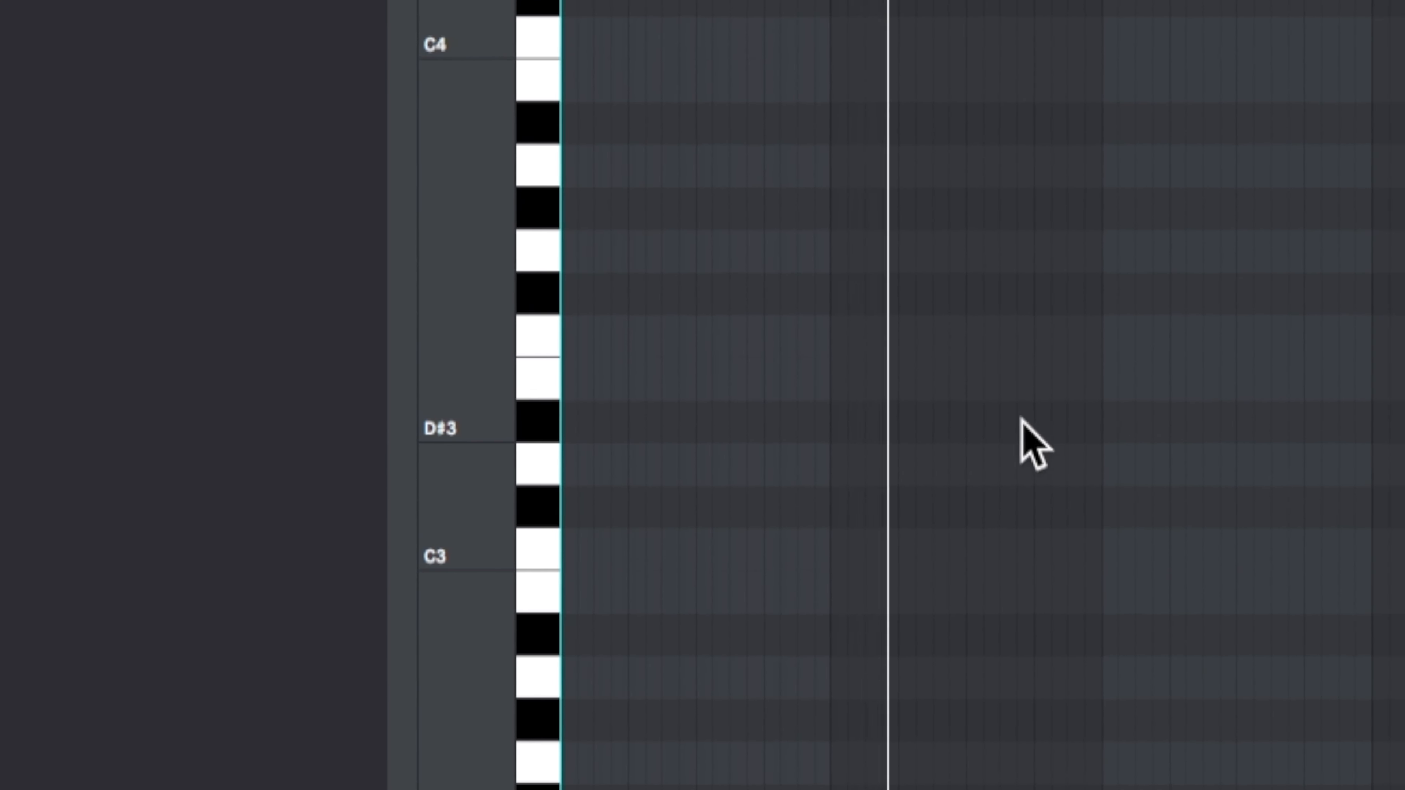
Draw two adjacent eighth-note E3 notes at the end of the second bar and duplicate them to repeat every two bars
double_click(1000, 381)
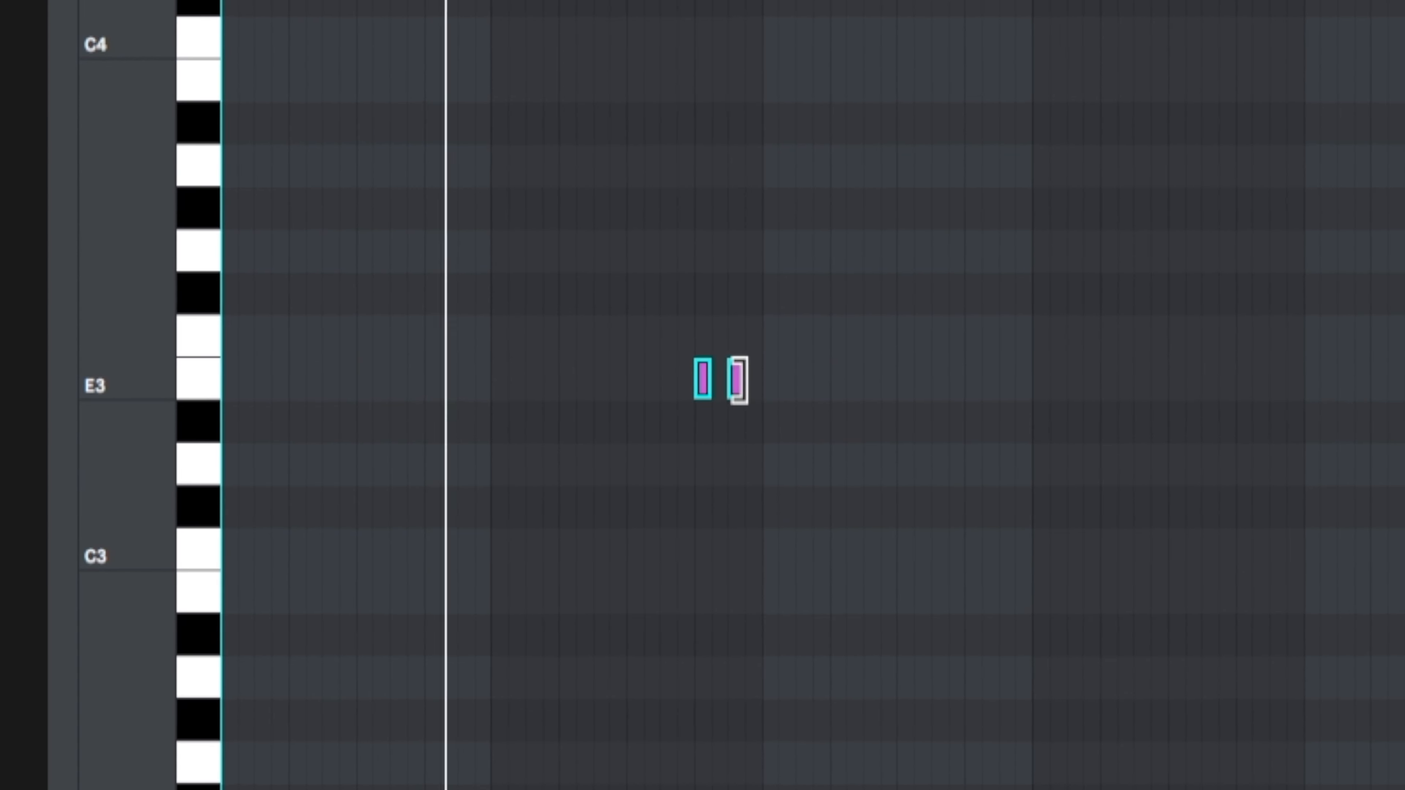
drag(826, 381, 840, 389)
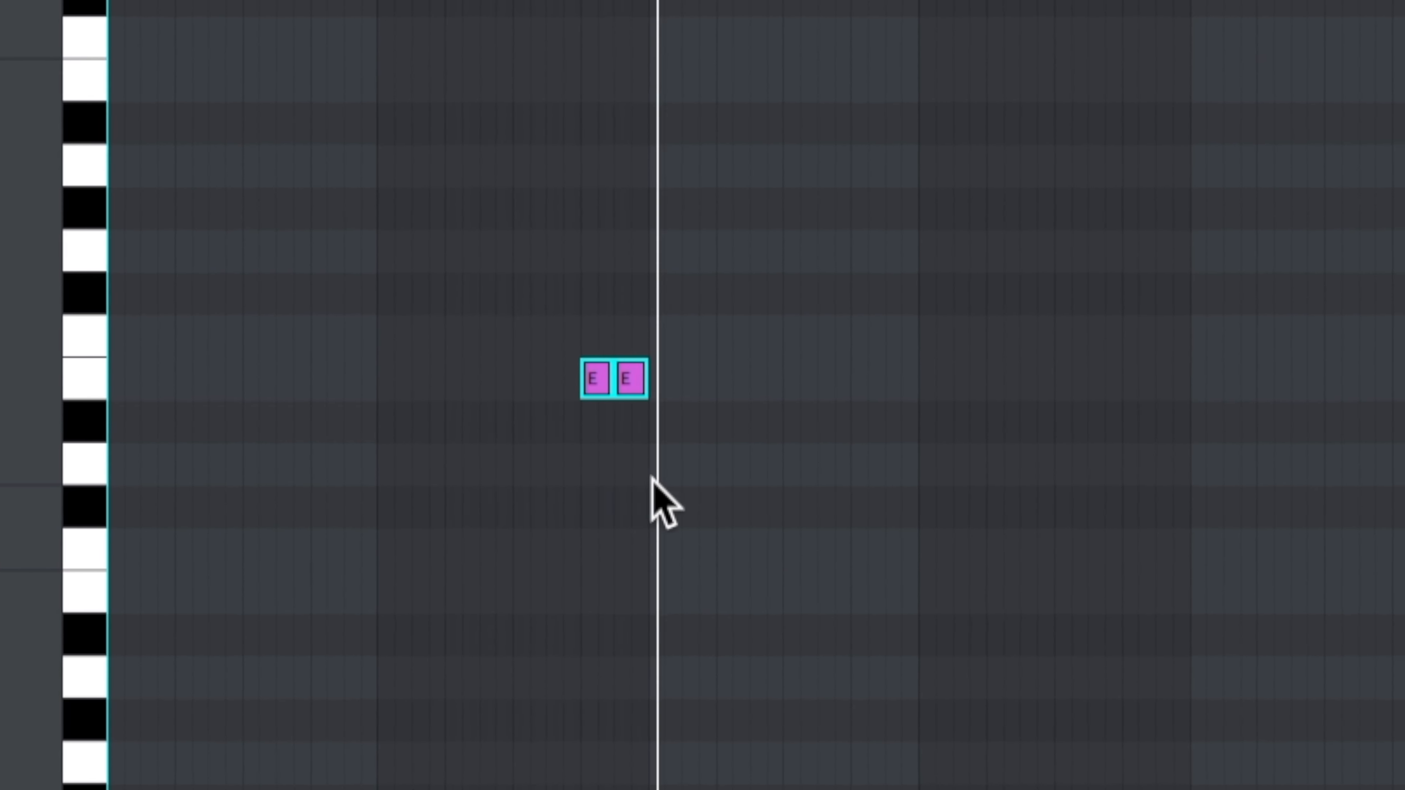
drag(695, 475, 152, 1)
key(ctrl+b)
key(ctrl+d)
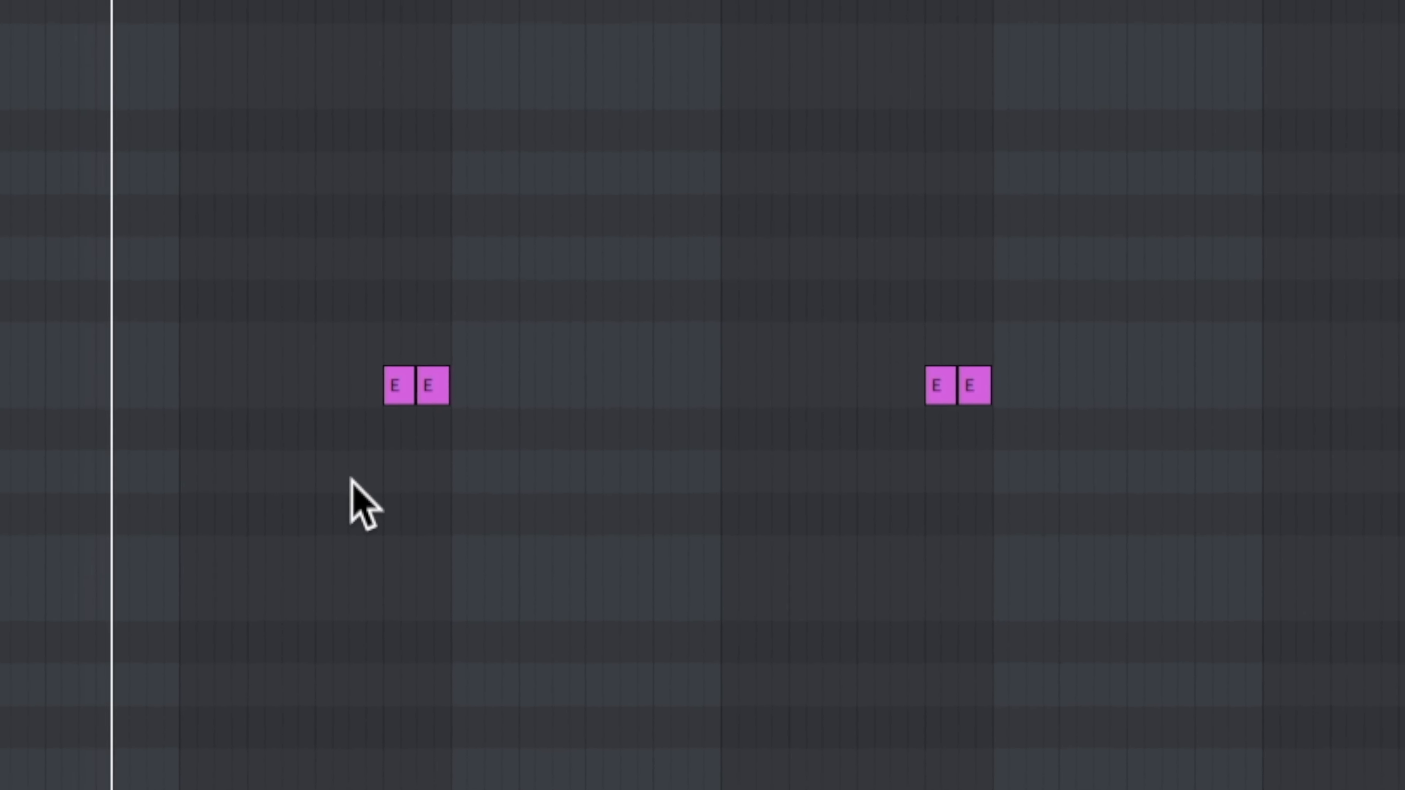
Select all the E3 reverse-roll notes and transpose them upward
key(ctrl+a)
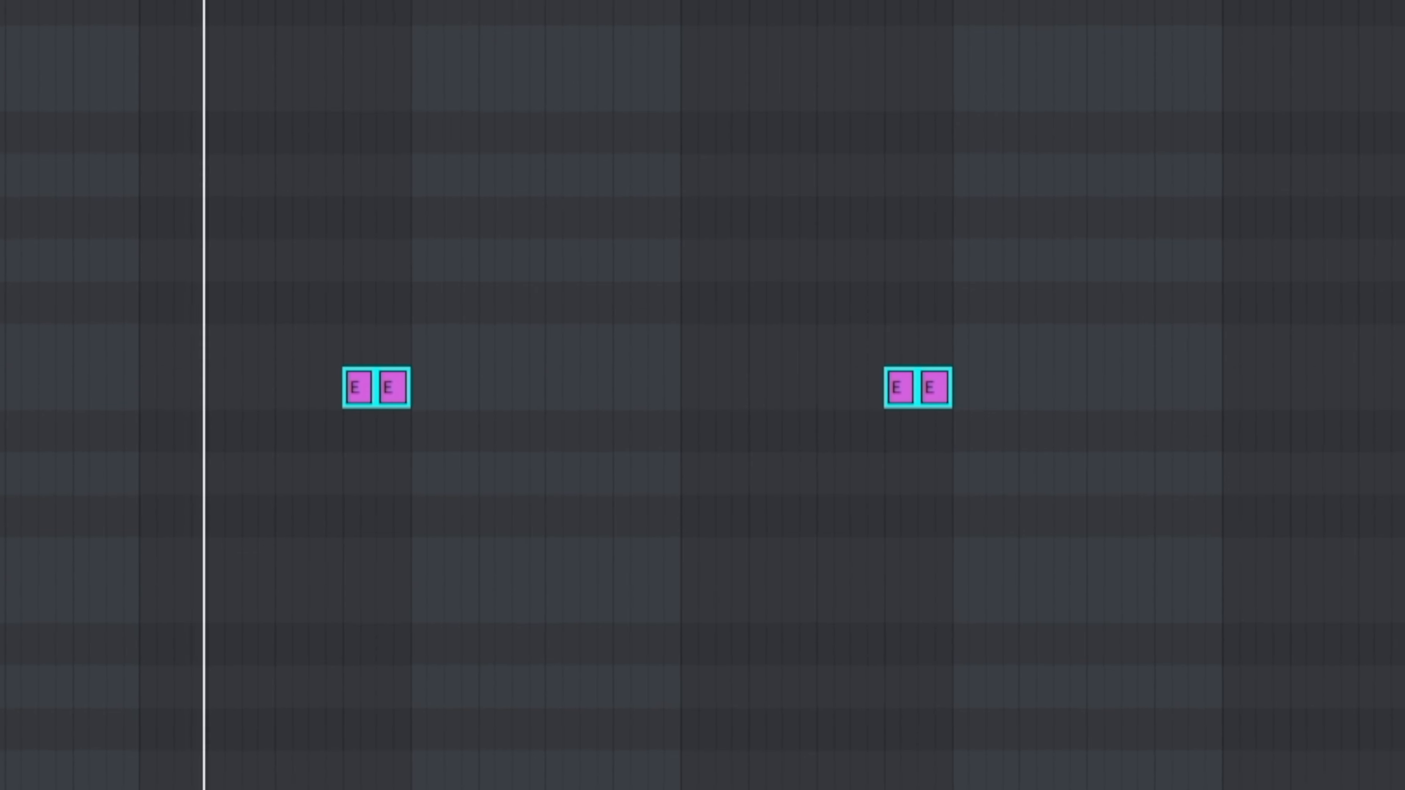
key(shift+Up)
key(shift+Up)
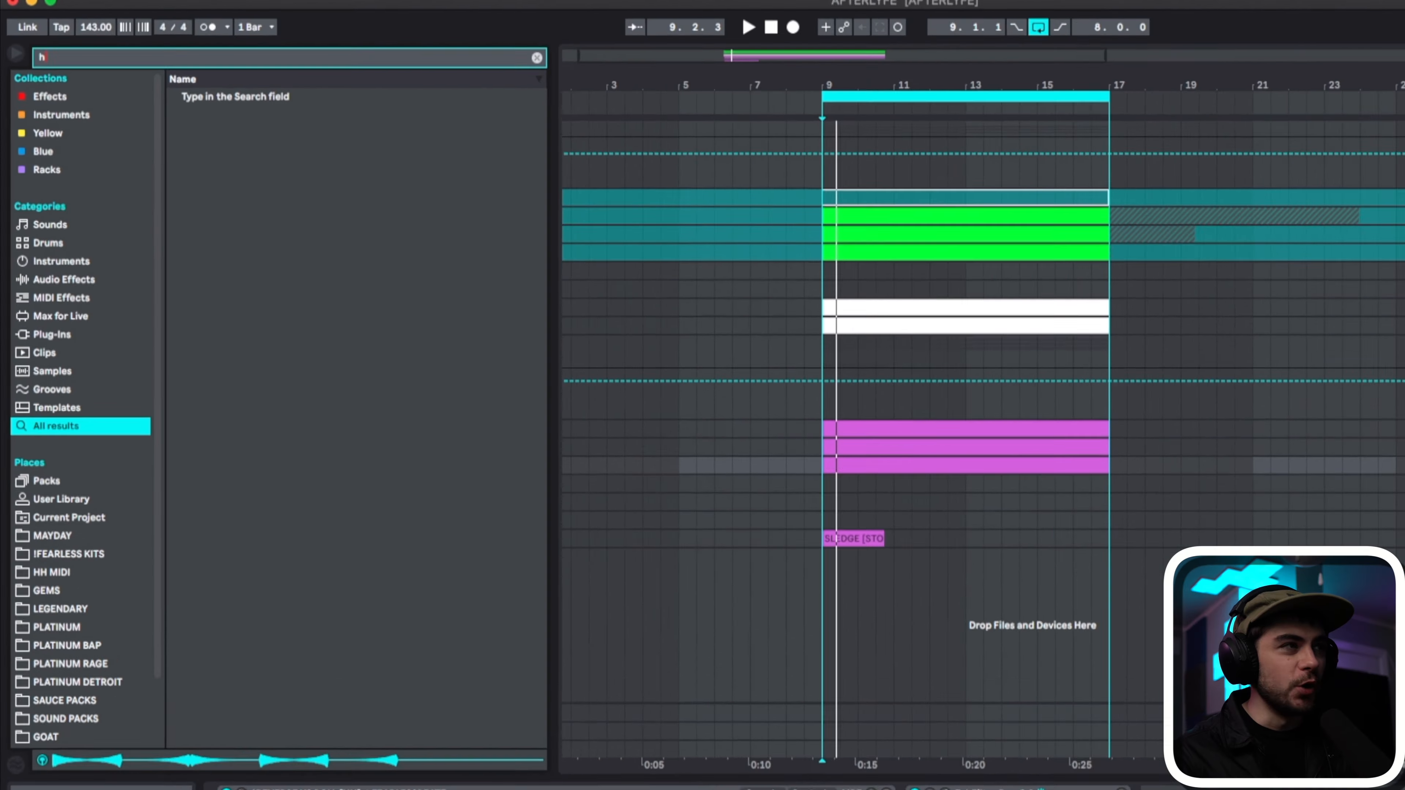
Search the browser for haas and load the kHs Haas effect onto the HH REV track
key(ctrl+f)
text(haas)
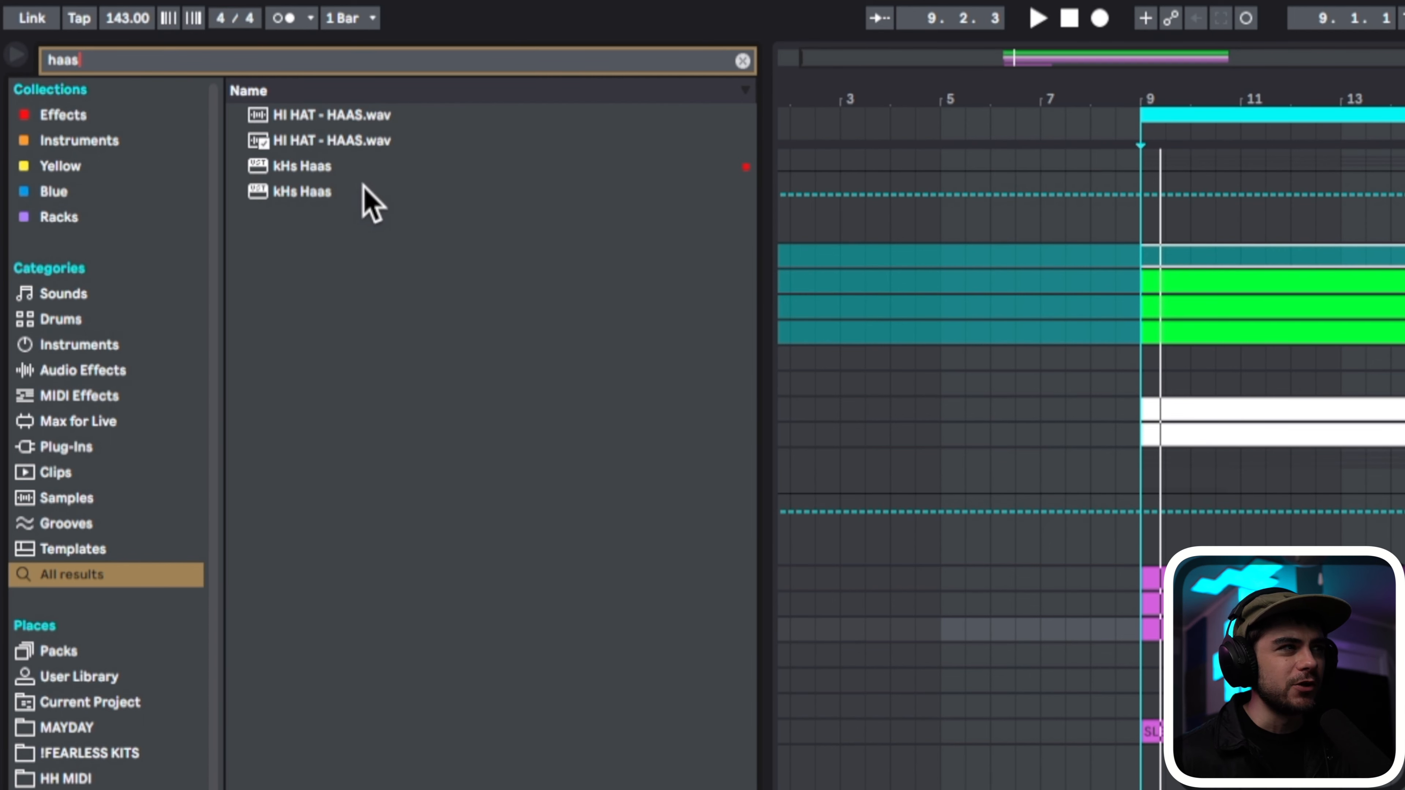
double_click(376, 192)
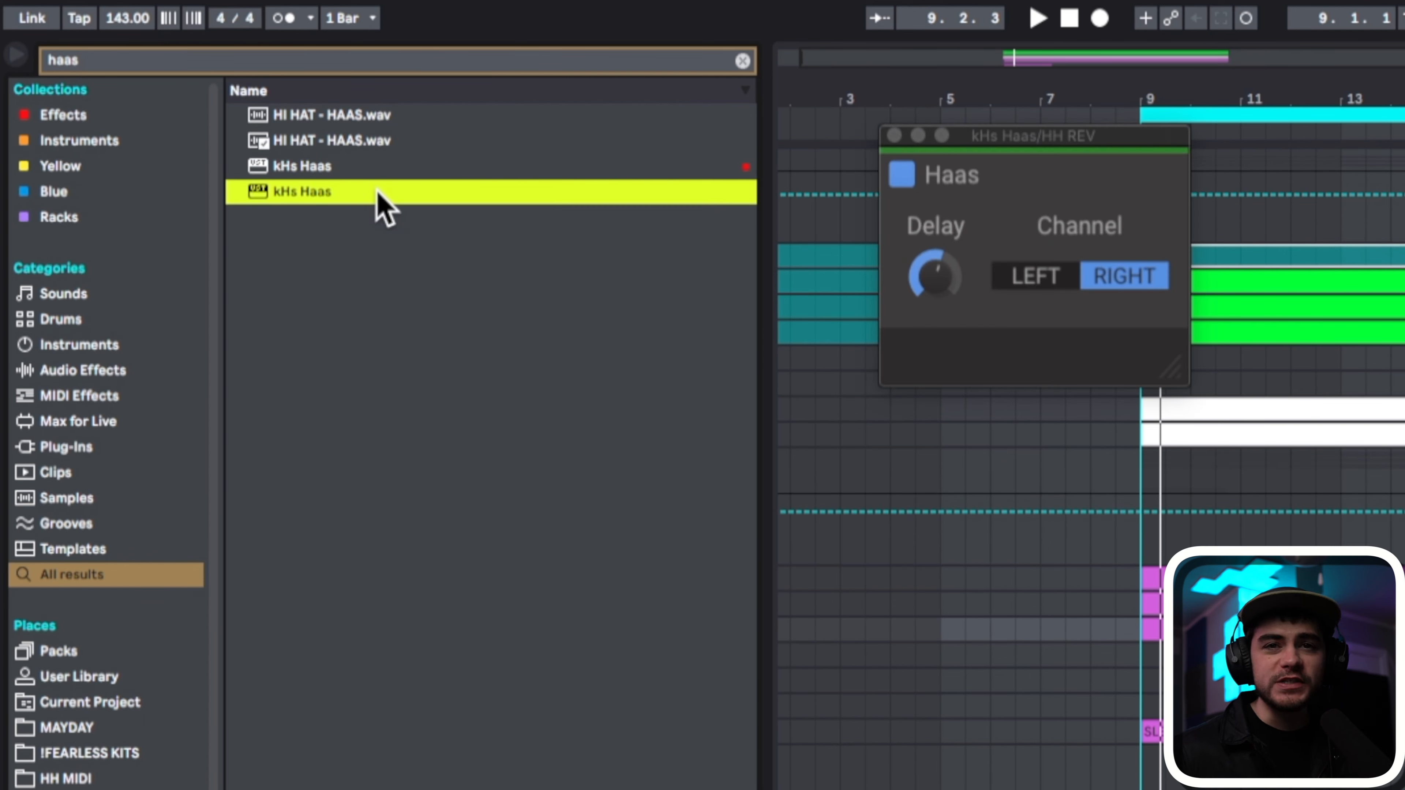
drag(1128, 162, 1182, 161)
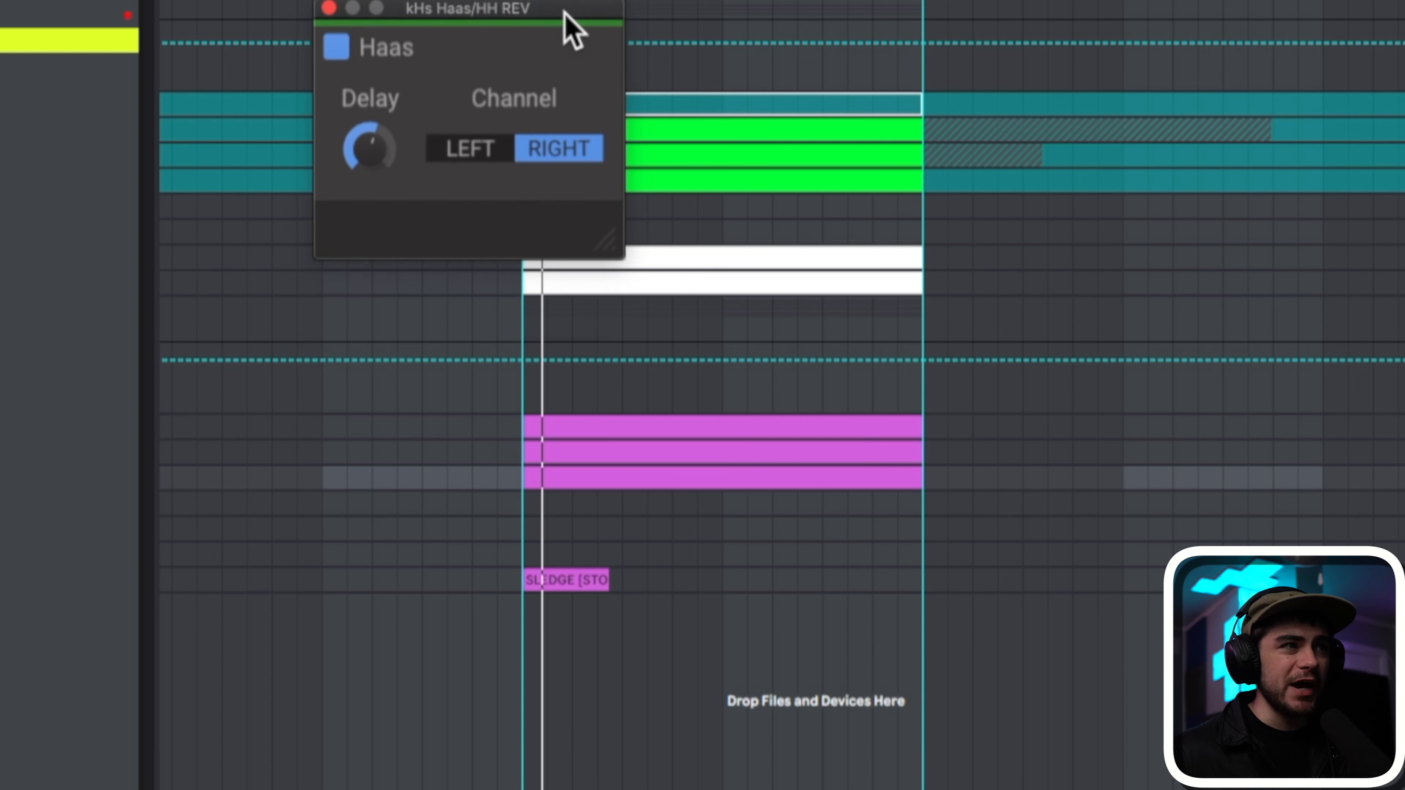
drag(565, 12, 806, 318)
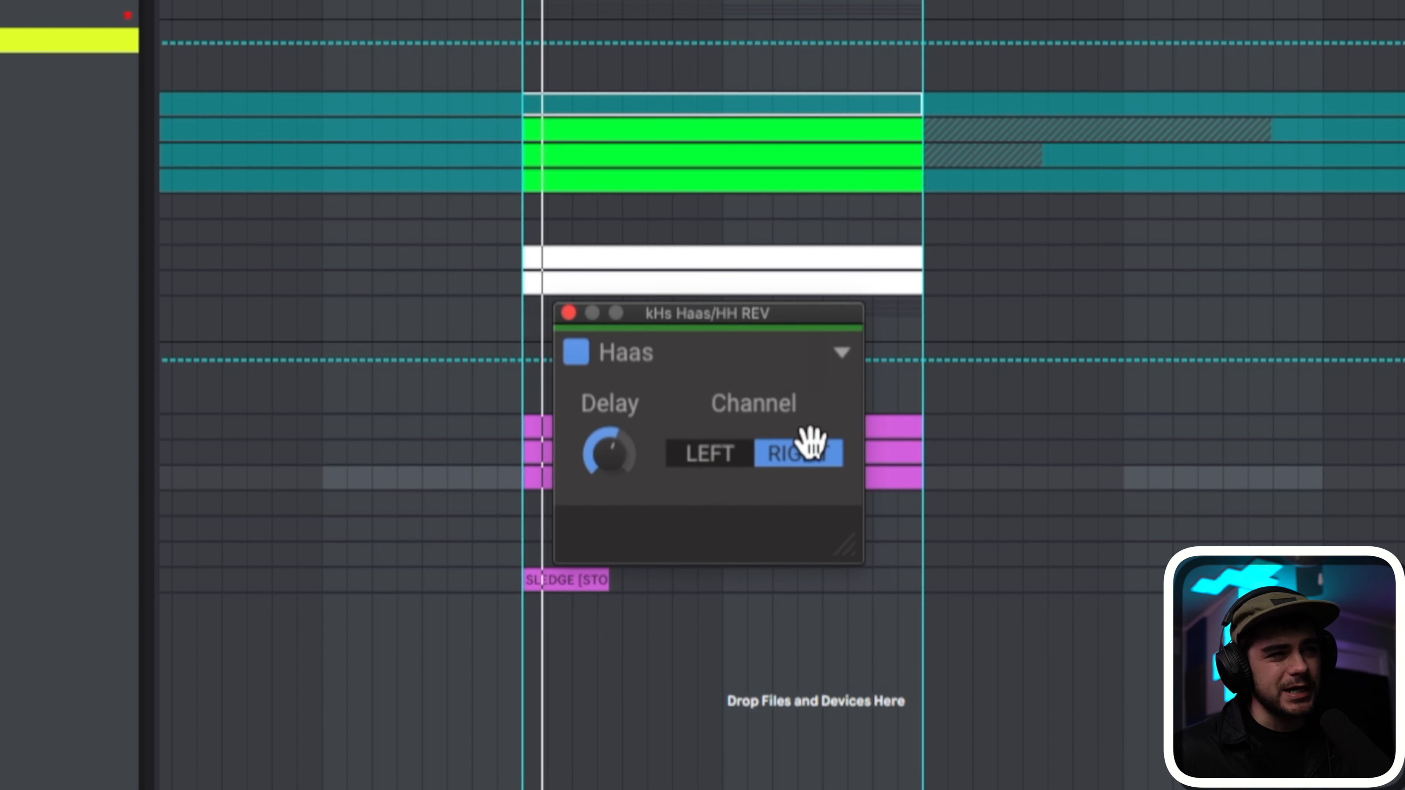
drag(709, 297, 1005, 294)
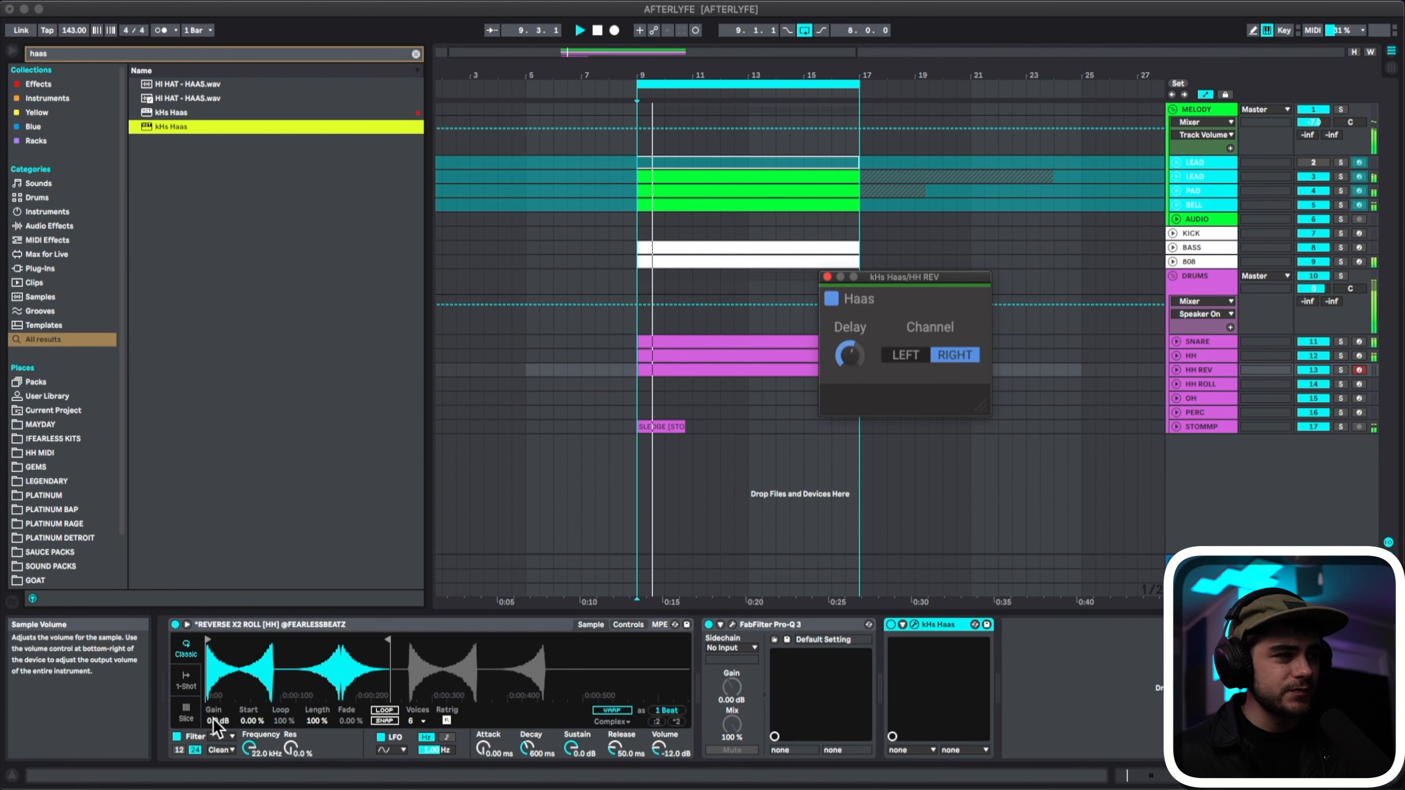
Lower the gain of the *REVERSE X2 ROLL [HH] sample and play back the pattern
drag(216, 720, 216, 730)
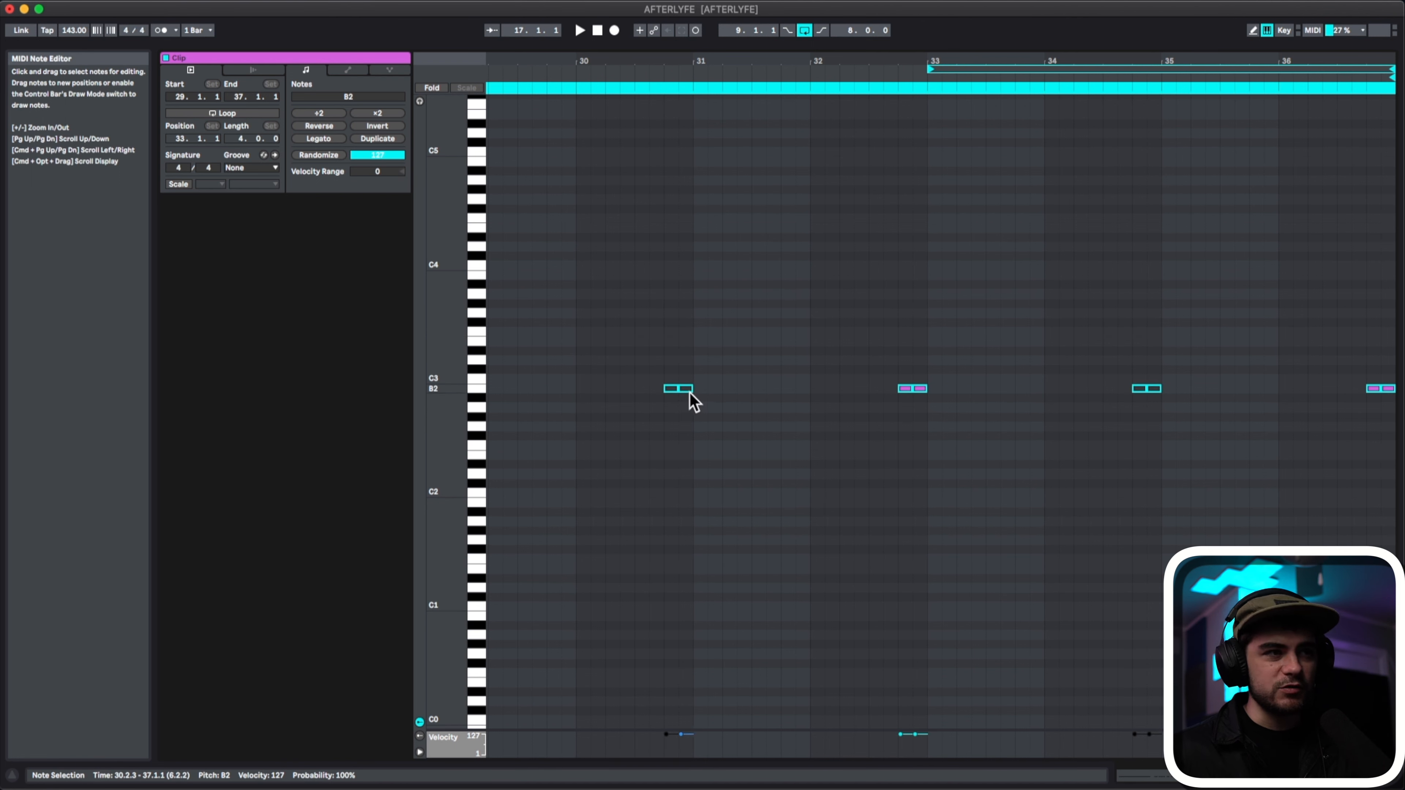
key(space)
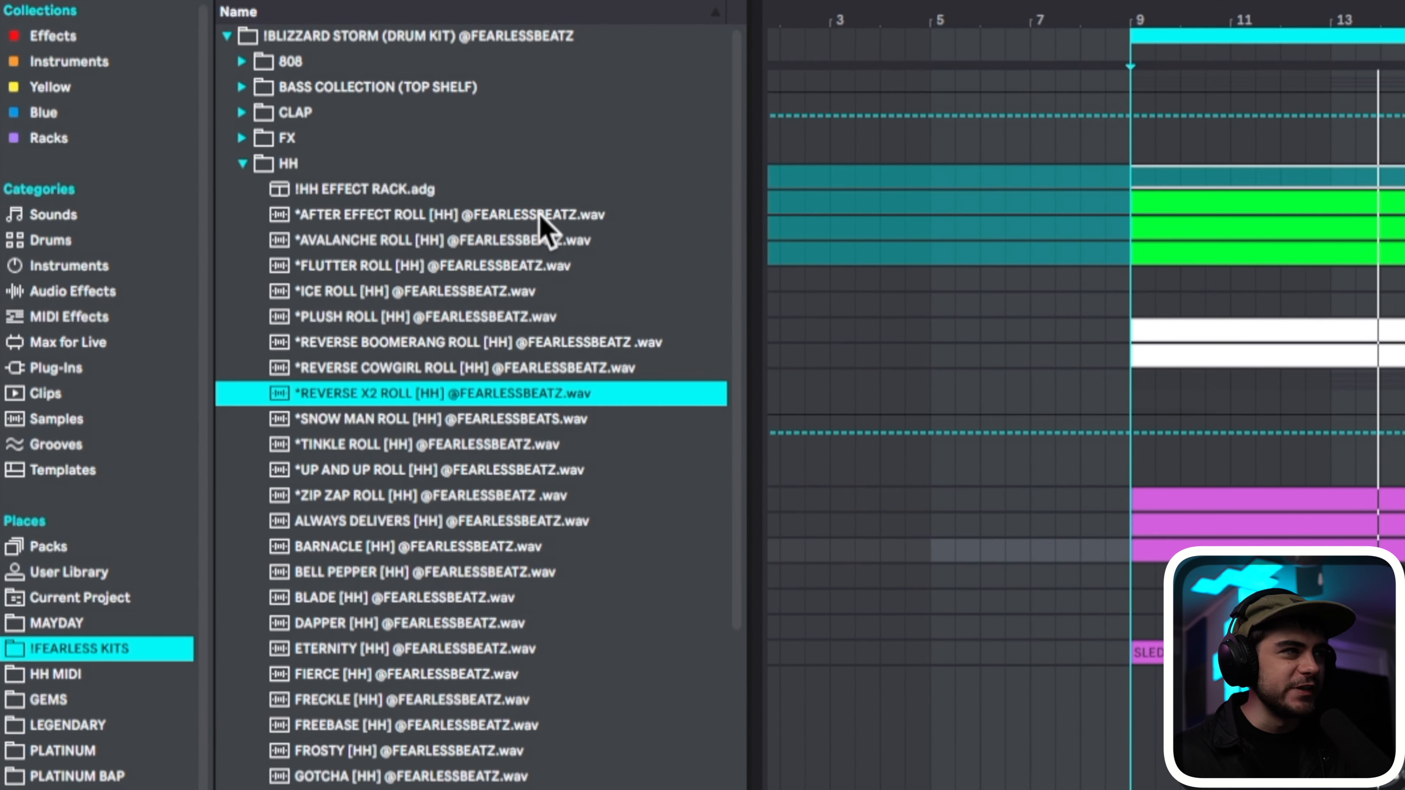
Audition the *AFTER EFFECT ROLL [HH] and *AVALANCHE ROLL [HH] samples in the Blizzard Storm kit
click(539, 216)
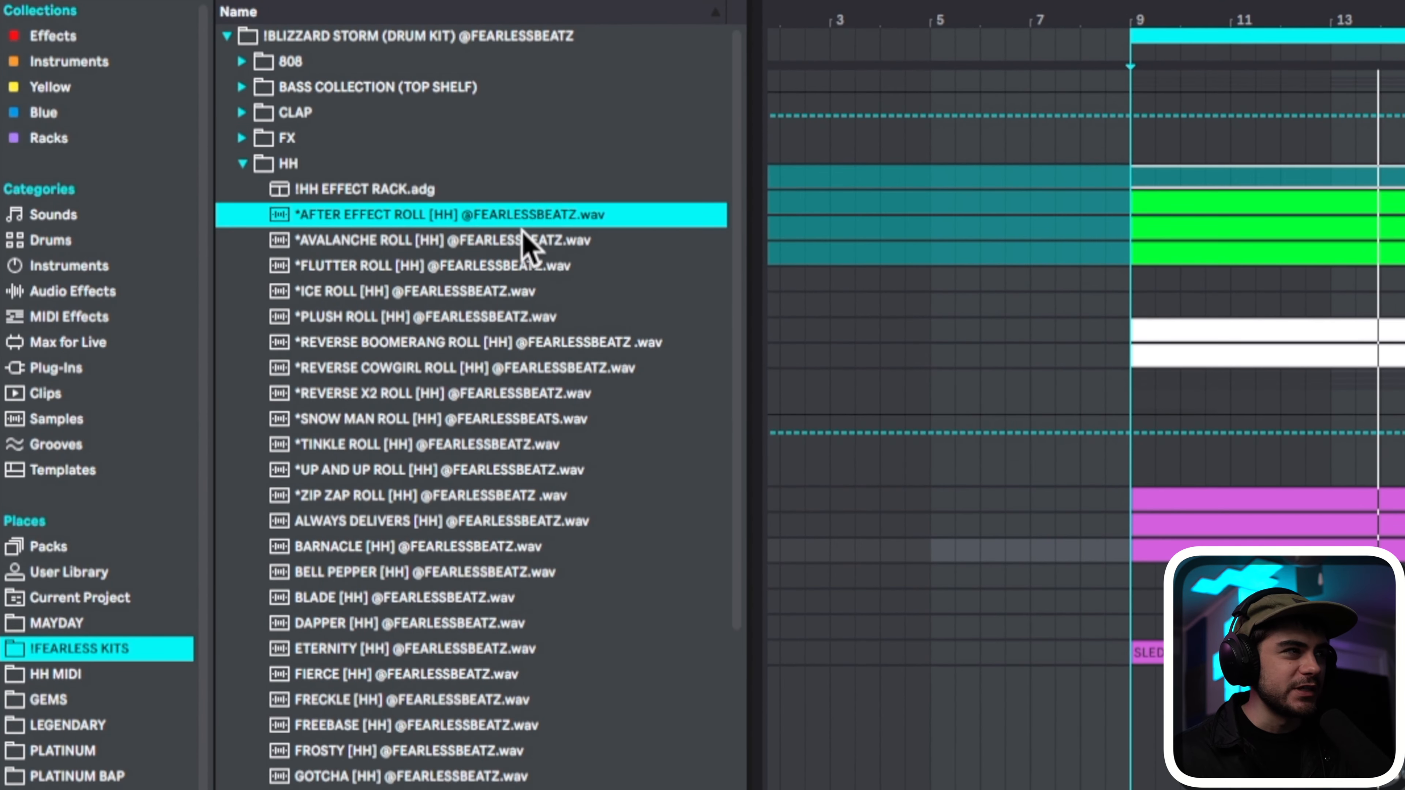
click(517, 236)
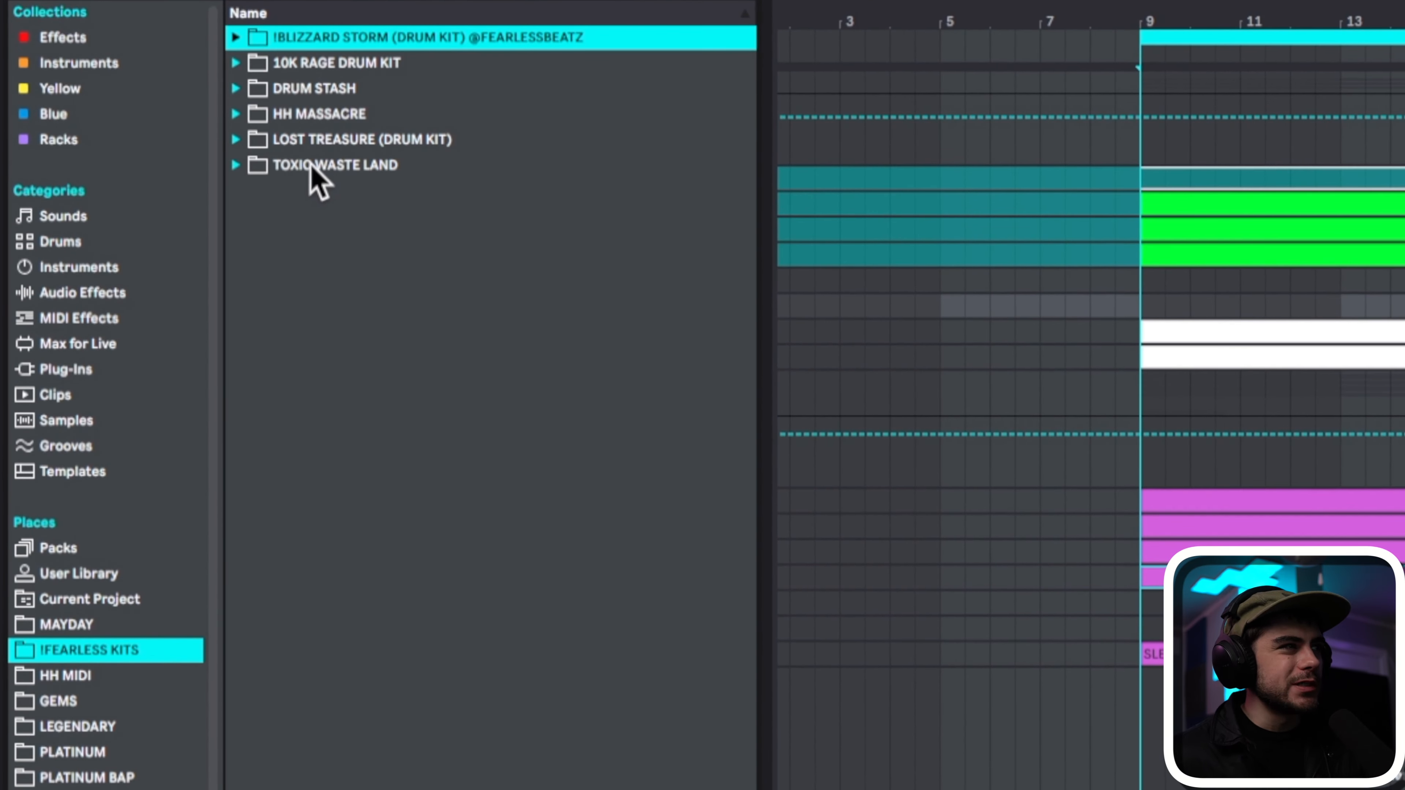
Open the KICK folder of the LOST TREASURE (DRUM KIT) and collapse its CYMBAL folder
click(310, 139)
key(Right)
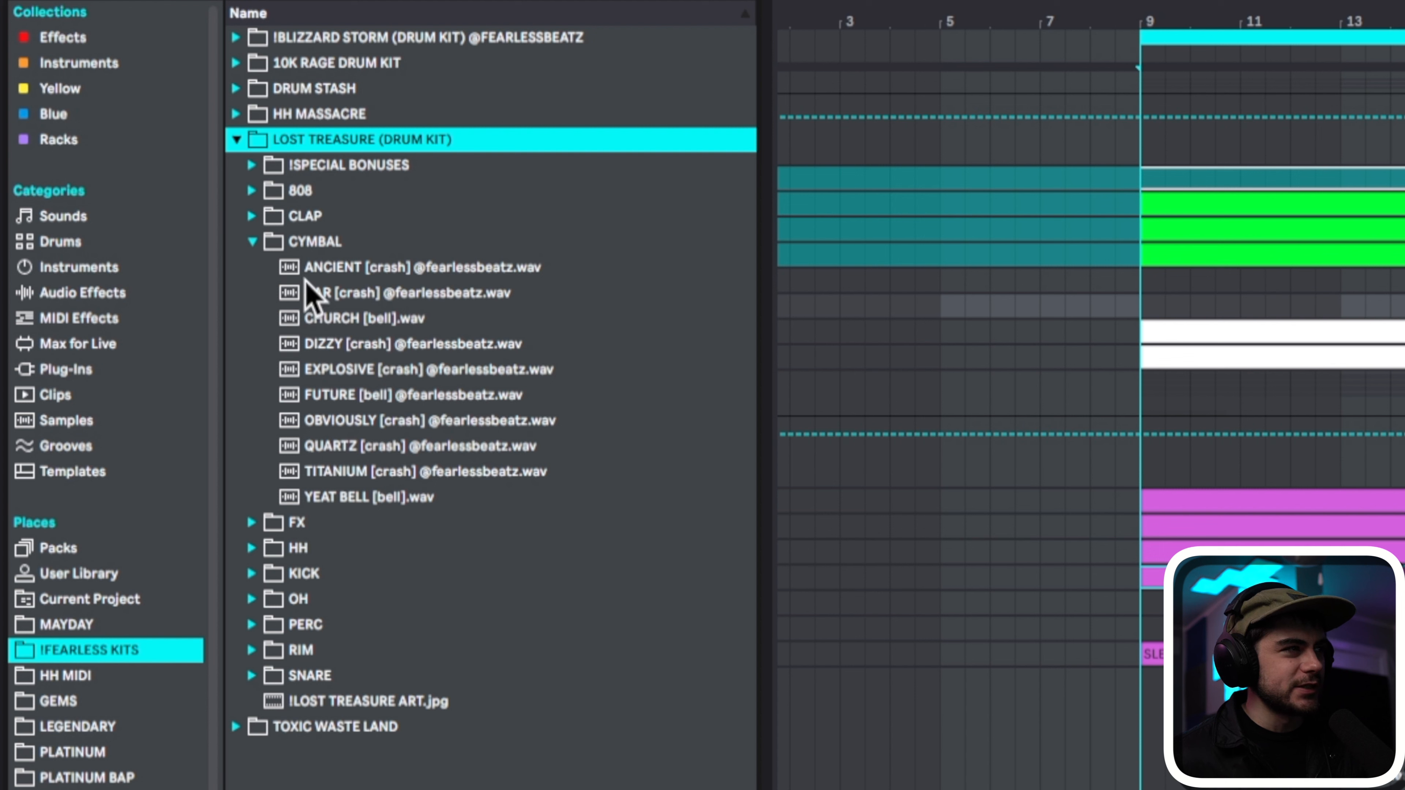
click(323, 242)
key(Left)
click(372, 314)
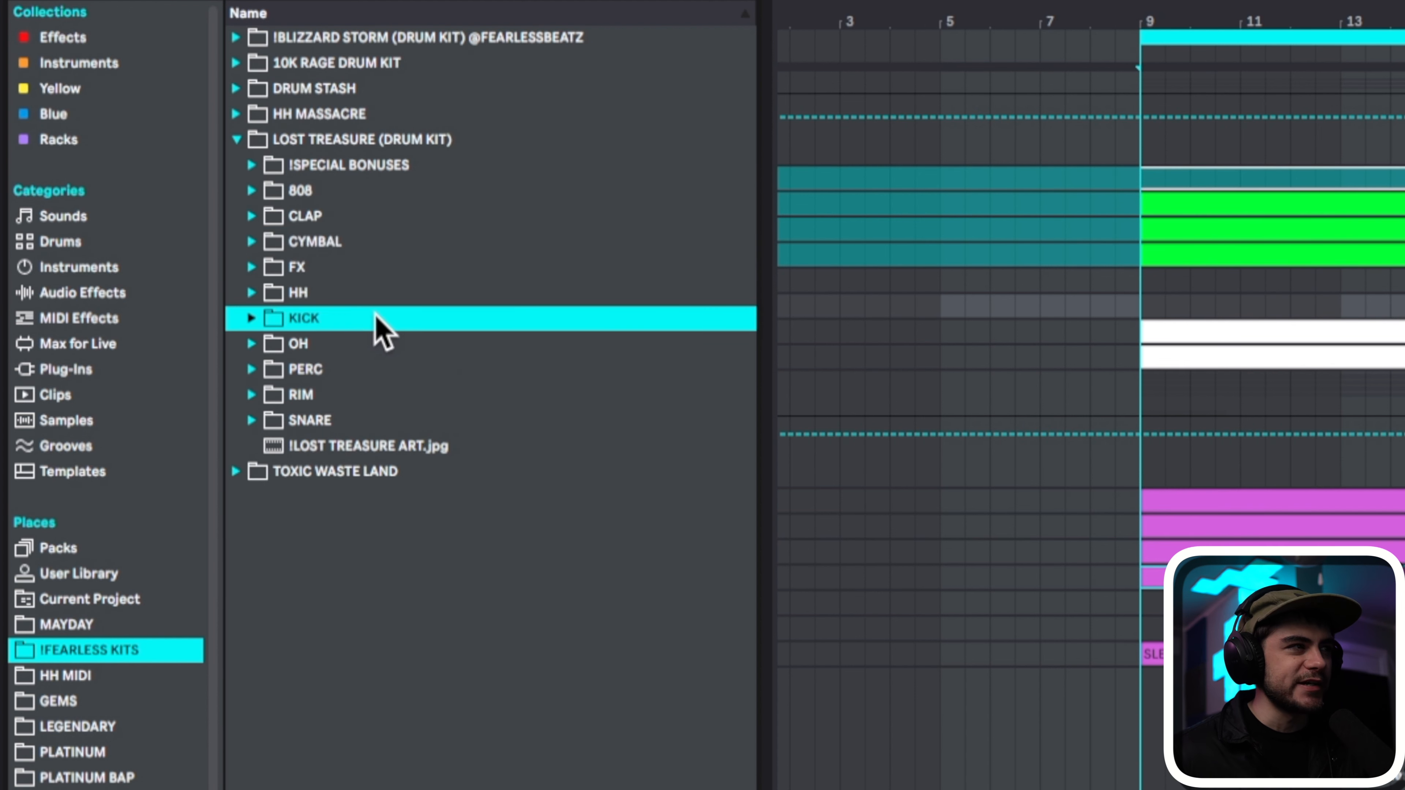
key(Right)
Audition the BARREL, COLLOSAL and AMYTHYST kicks, load AMYTHYST onto the KICK track, and lower its gain slightly
click(496, 370)
click(459, 394)
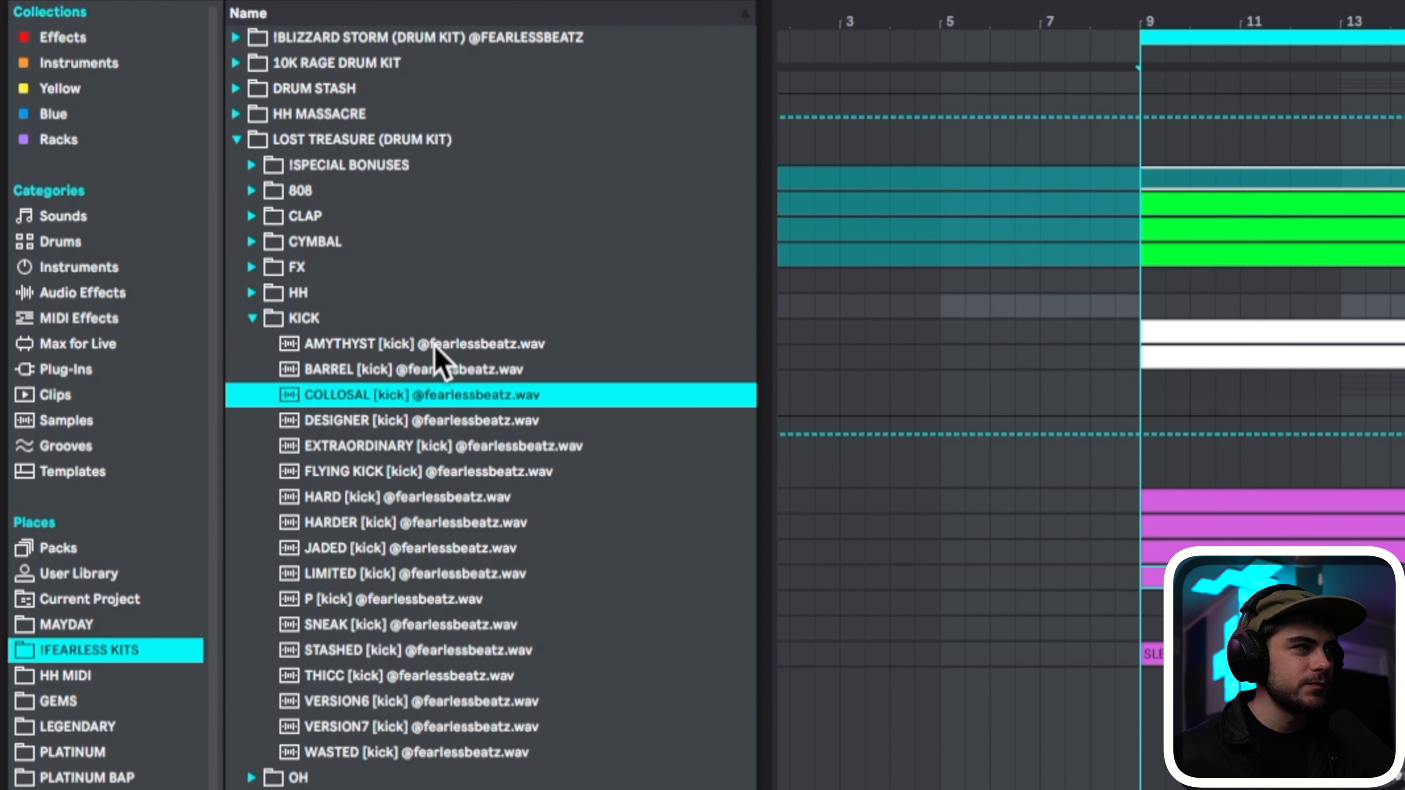
click(434, 349)
drag(337, 347, 416, 585)
drag(224, 673, 224, 676)
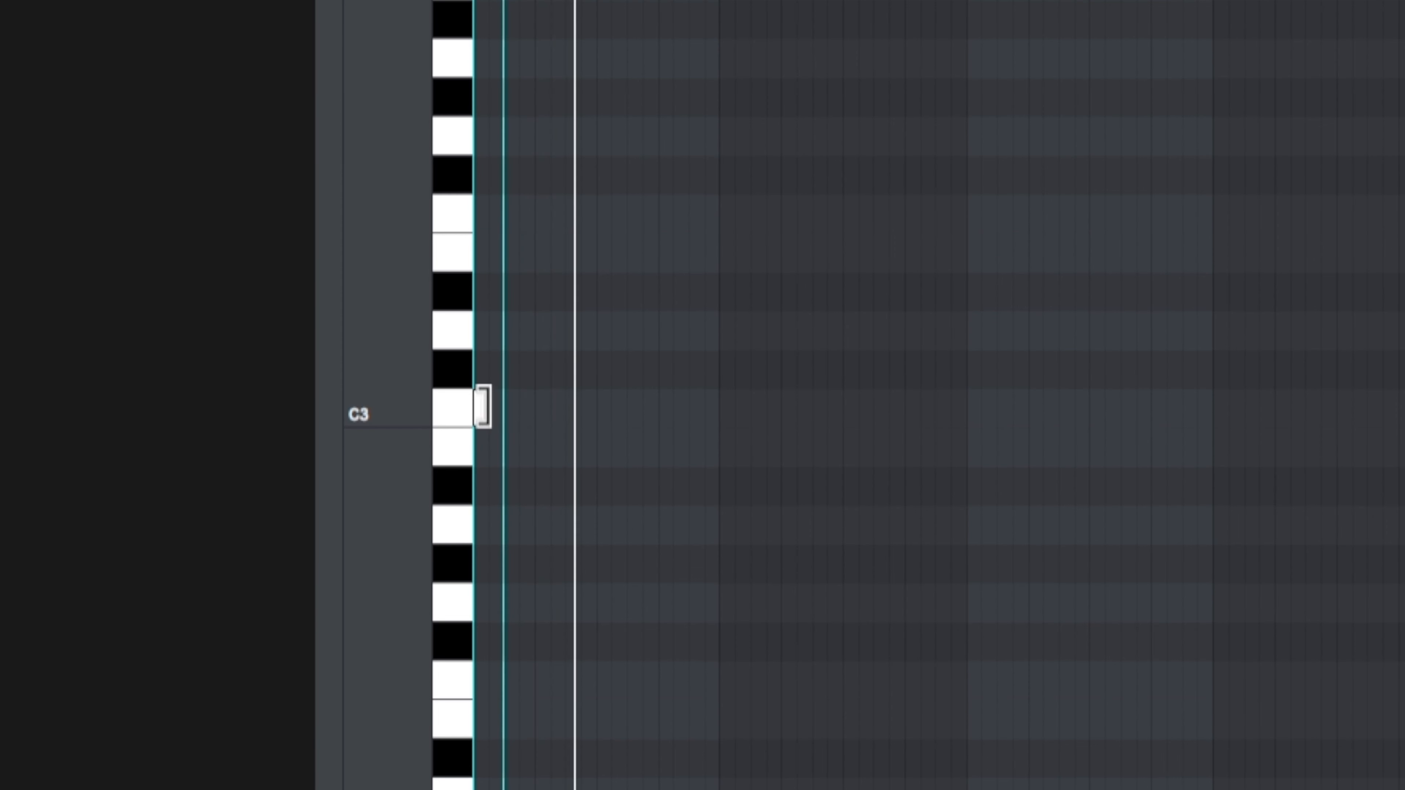
Complete the C3 kick pattern with a note starting the third bar, lengthen the notes to a quarter note, and duplicate the pattern along the clip
double_click(980, 416)
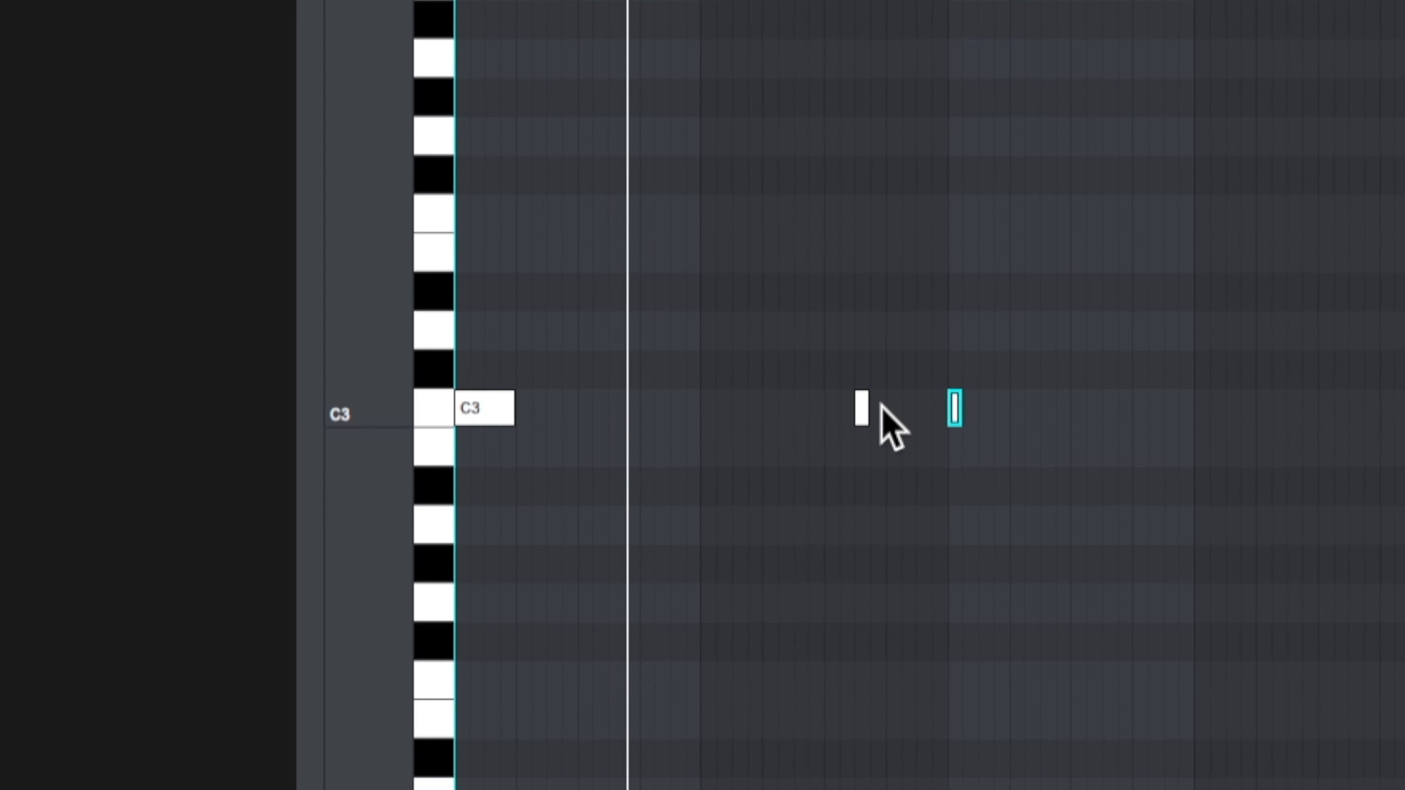
drag(884, 408, 418, 401)
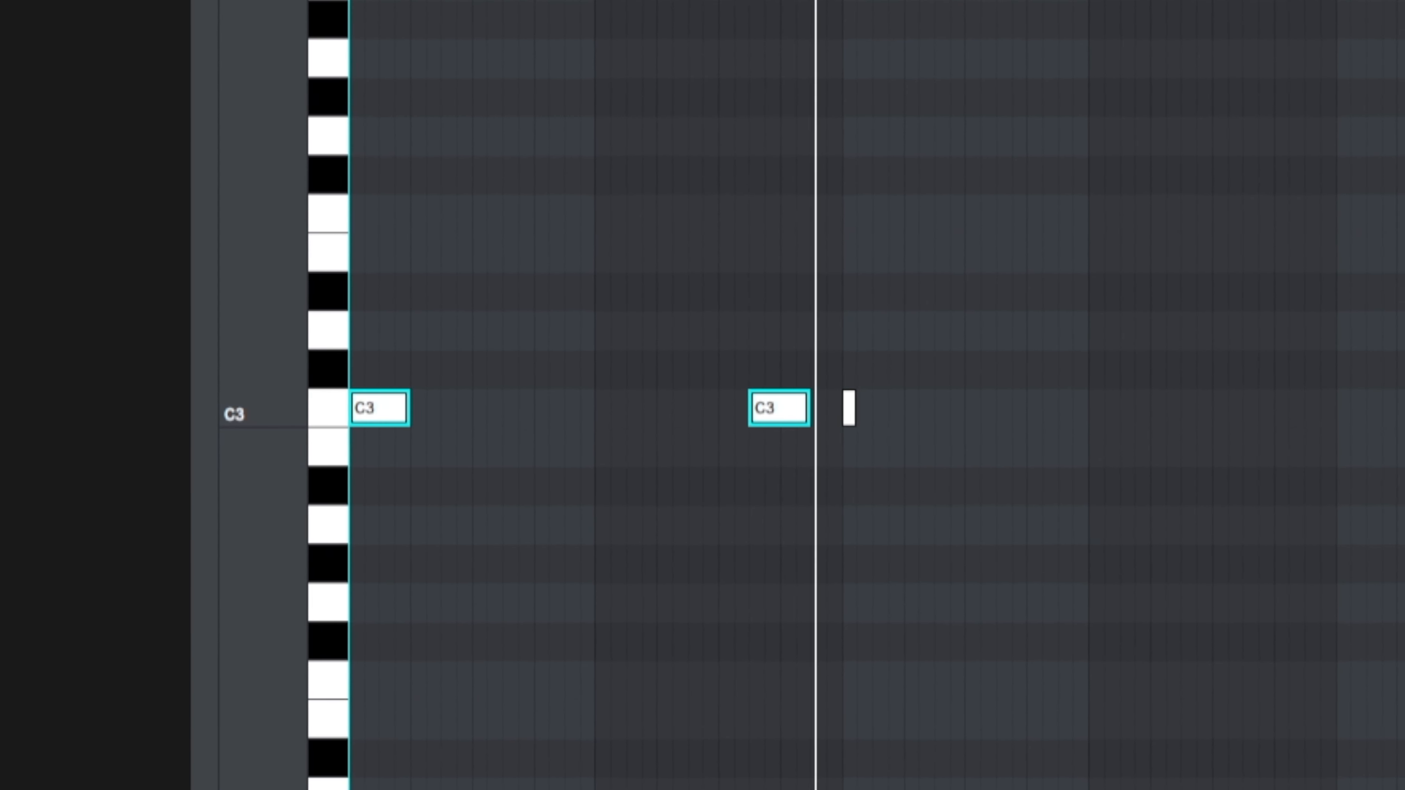
key(super+d)
key(super+d)
click(698, 775)
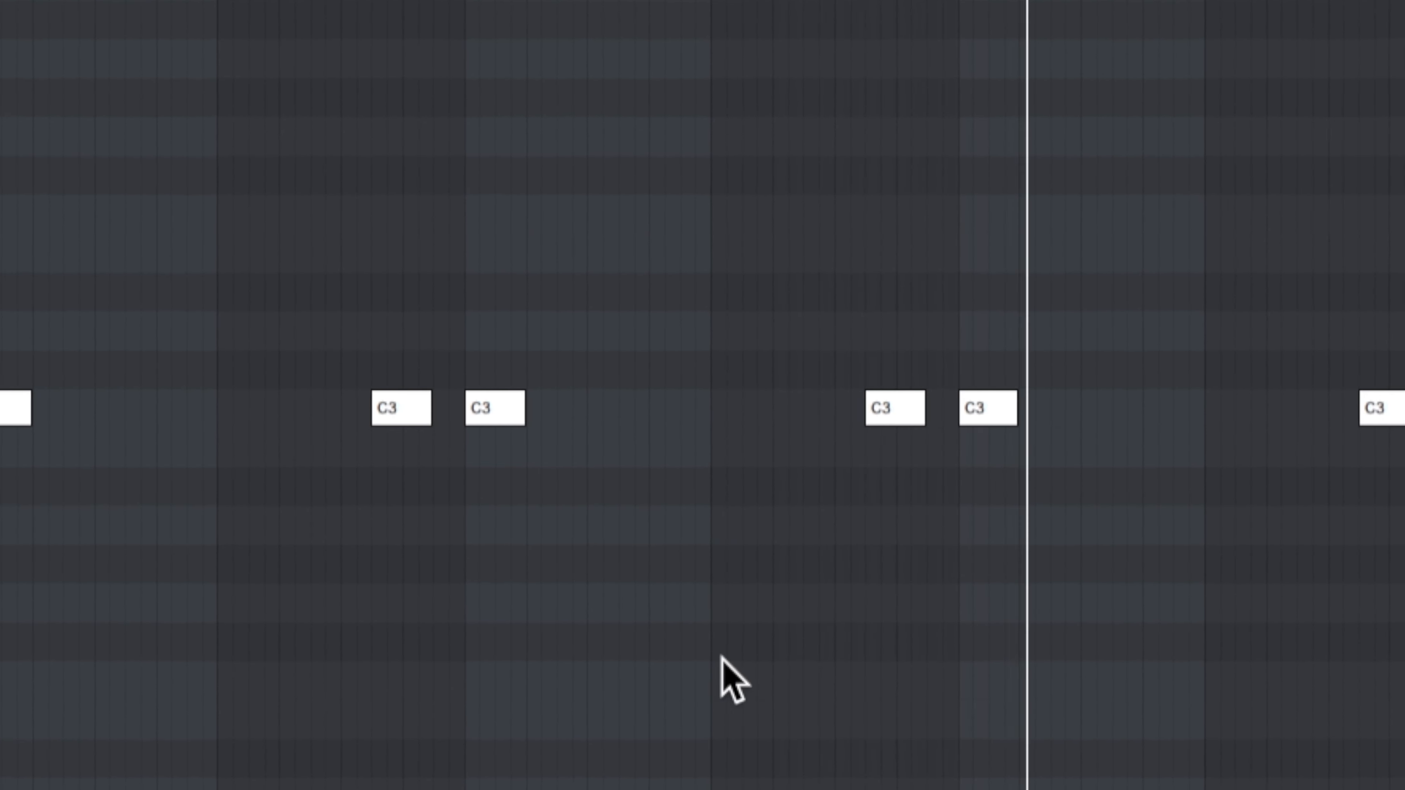
Add an extra C3 kick note shortly after the second note of one pair in the KICK clip
drag(891, 405, 996, 412)
drag(796, 415, 797, 416)
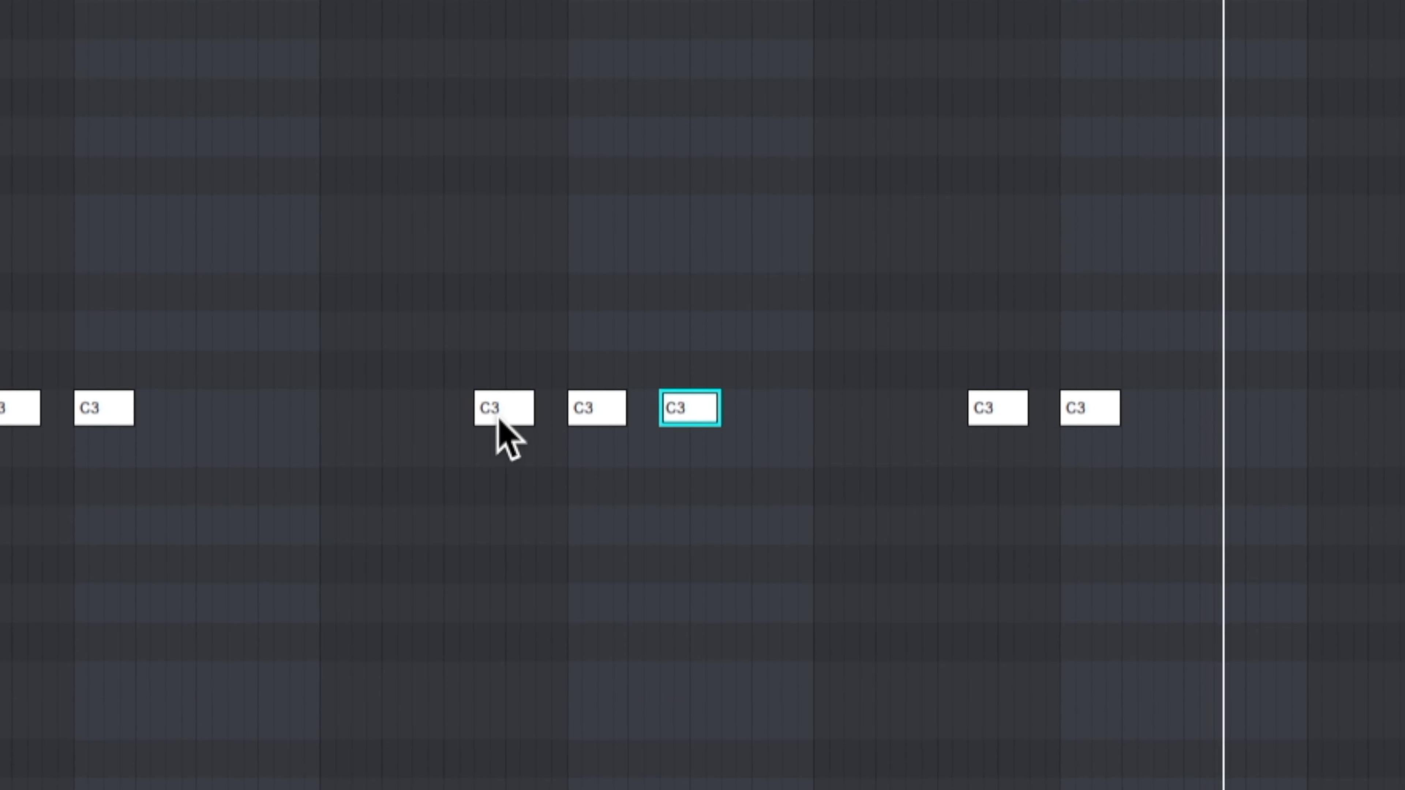
Audition the STAIRCASE, SQUEAK and WAKE UP samples in the kit's FX folder
click(440, 409)
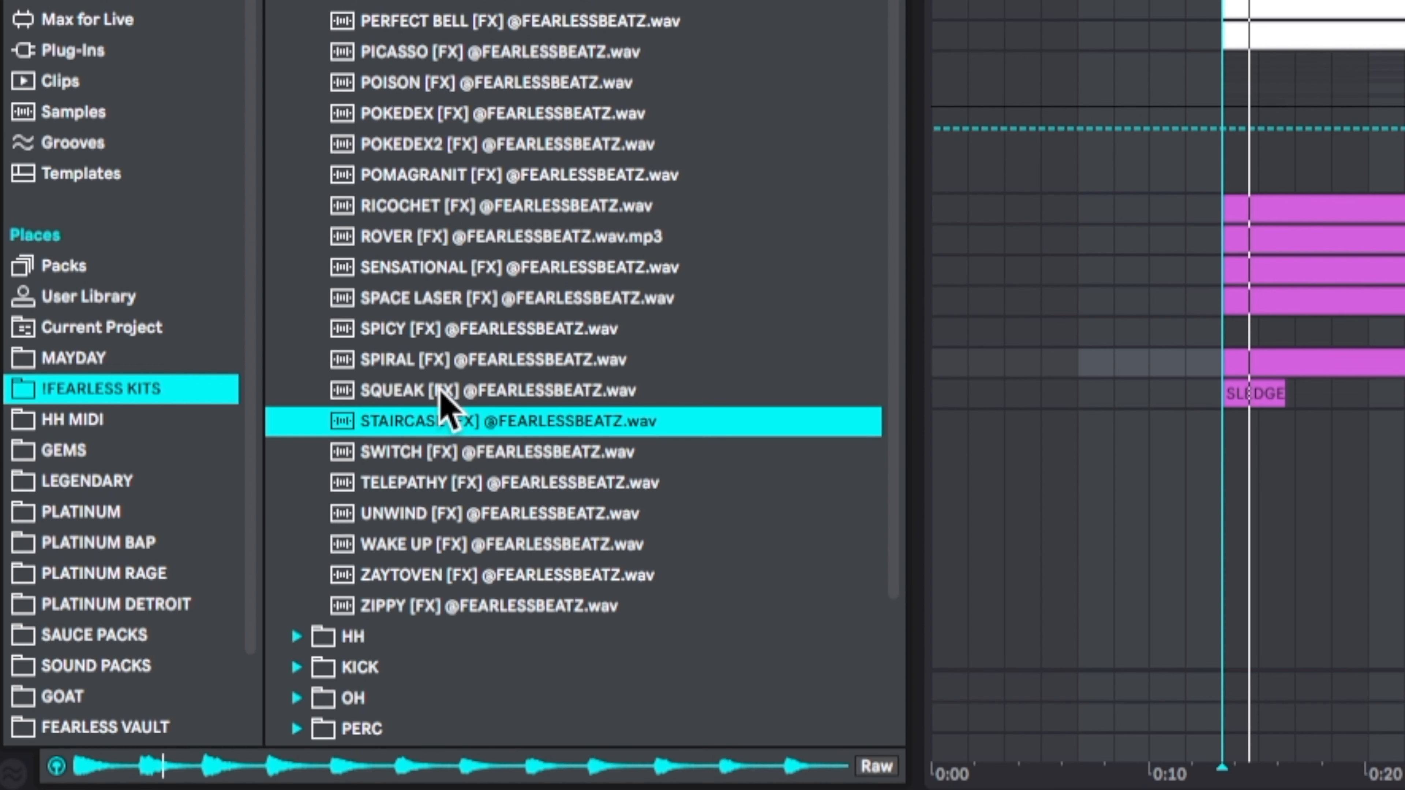
click(440, 390)
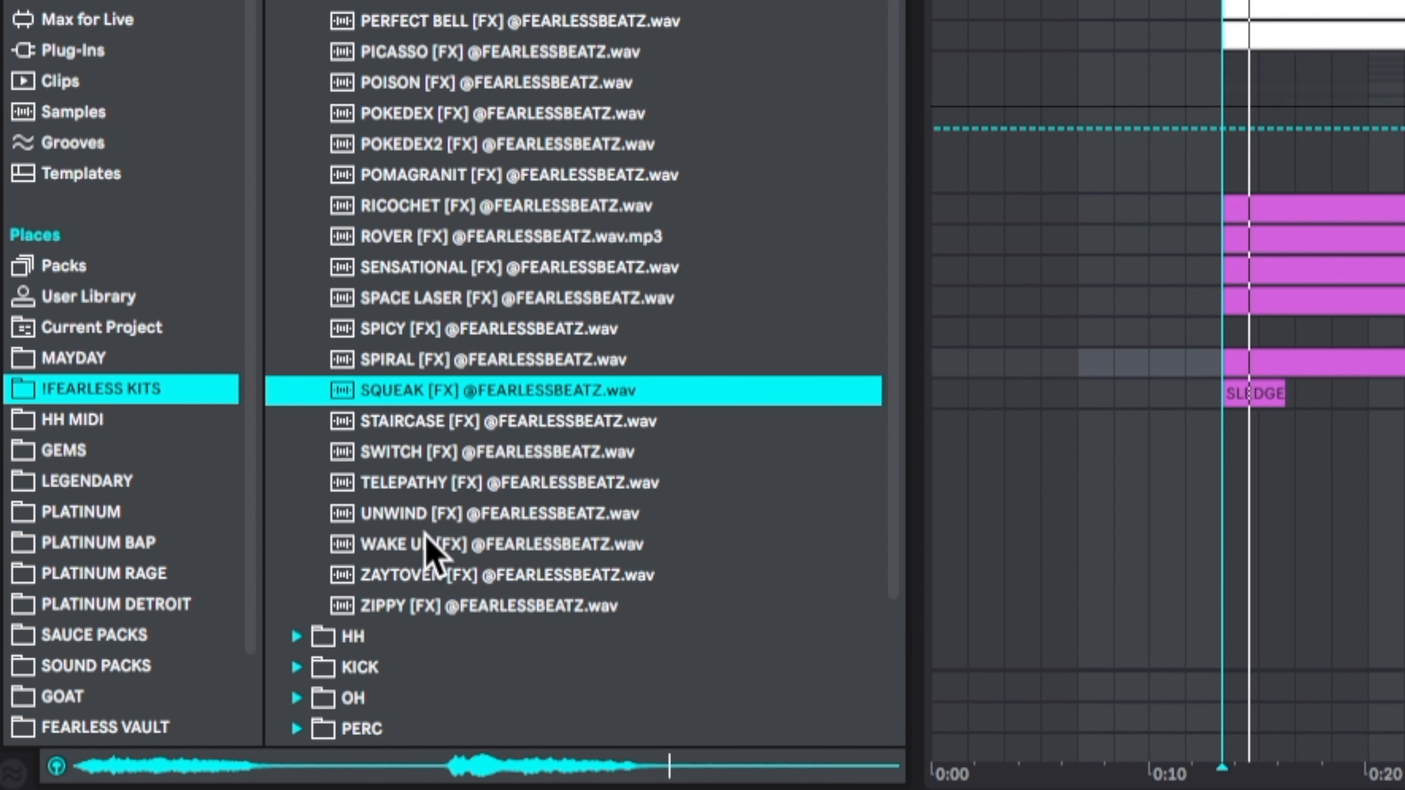
click(430, 545)
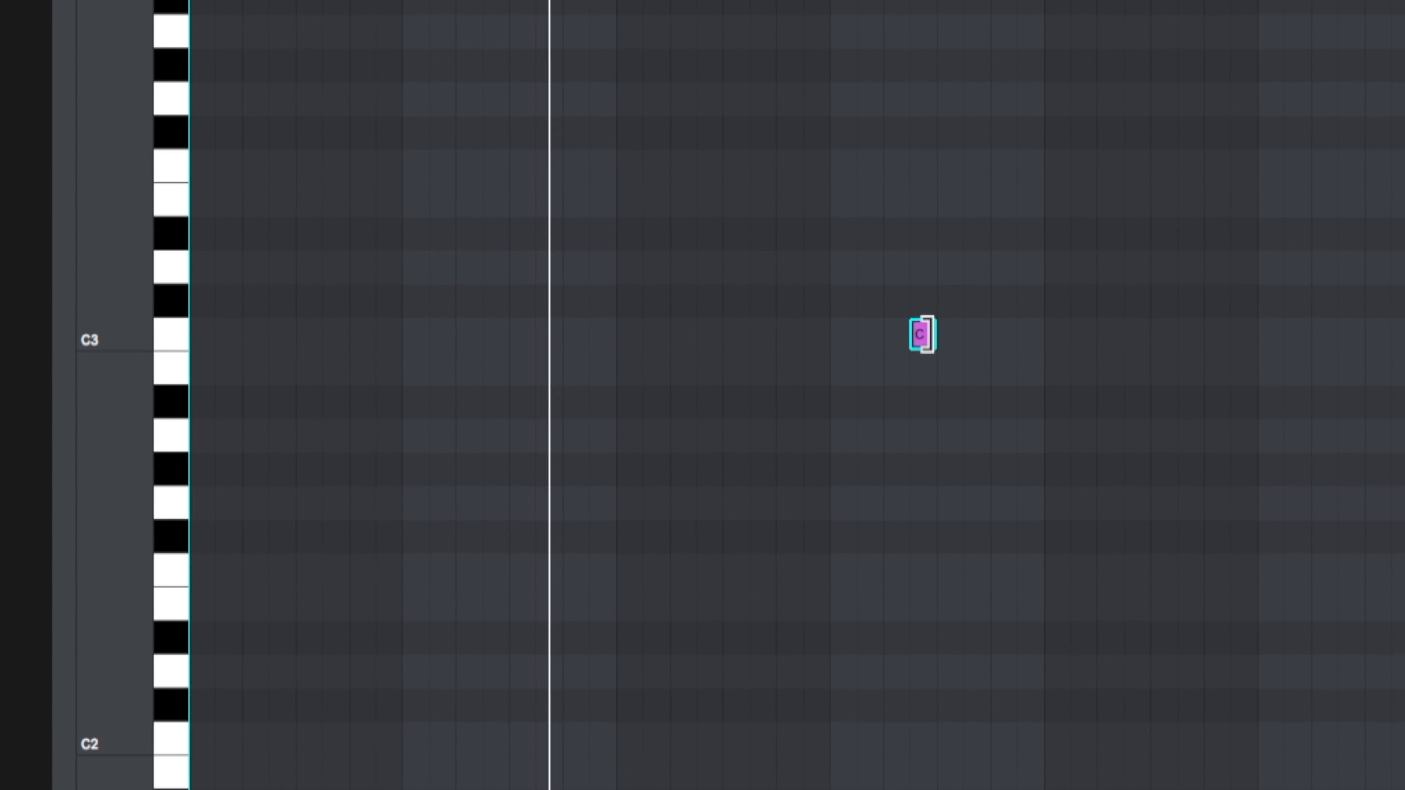
Place short C3 notes in the PERC clip
click(871, 334)
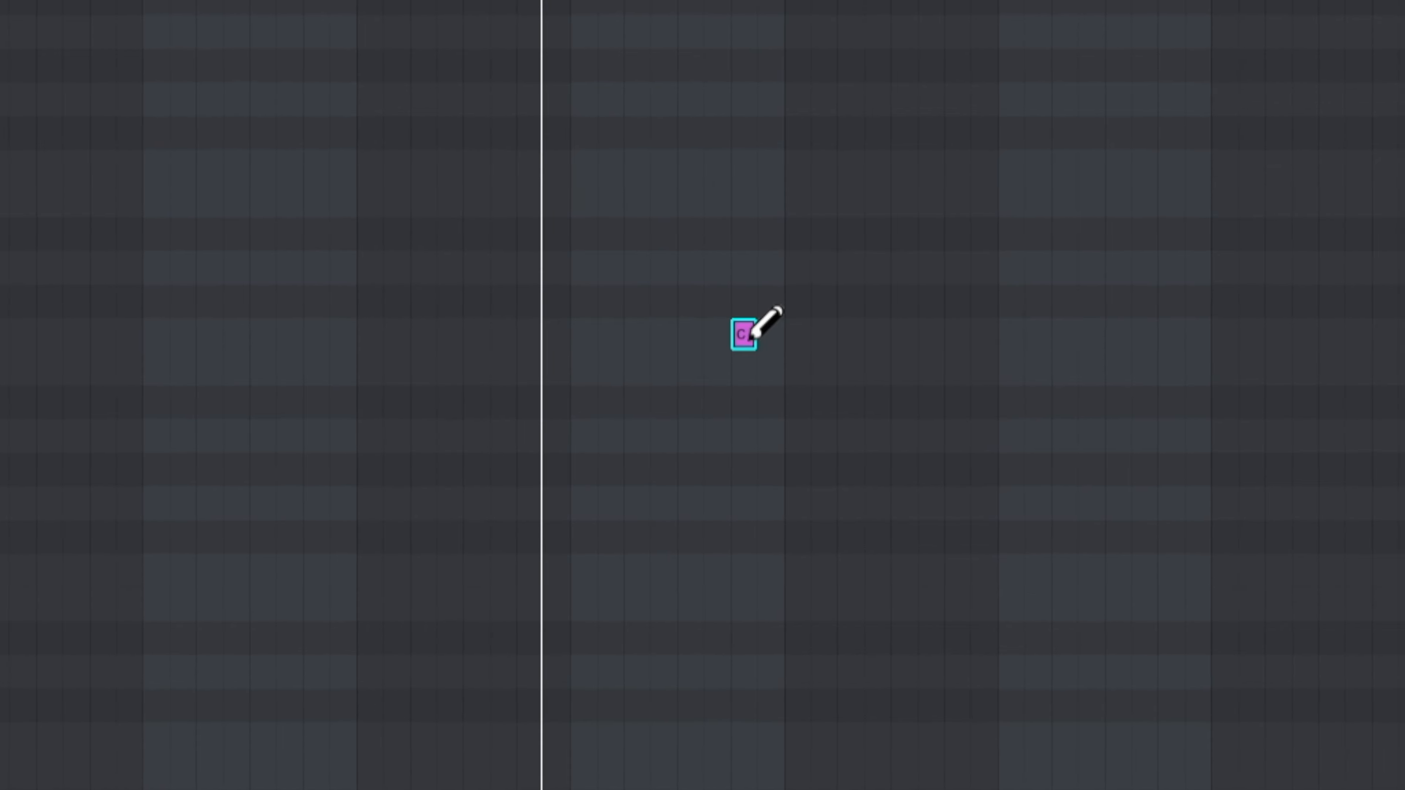
drag(636, 338, 787, 363)
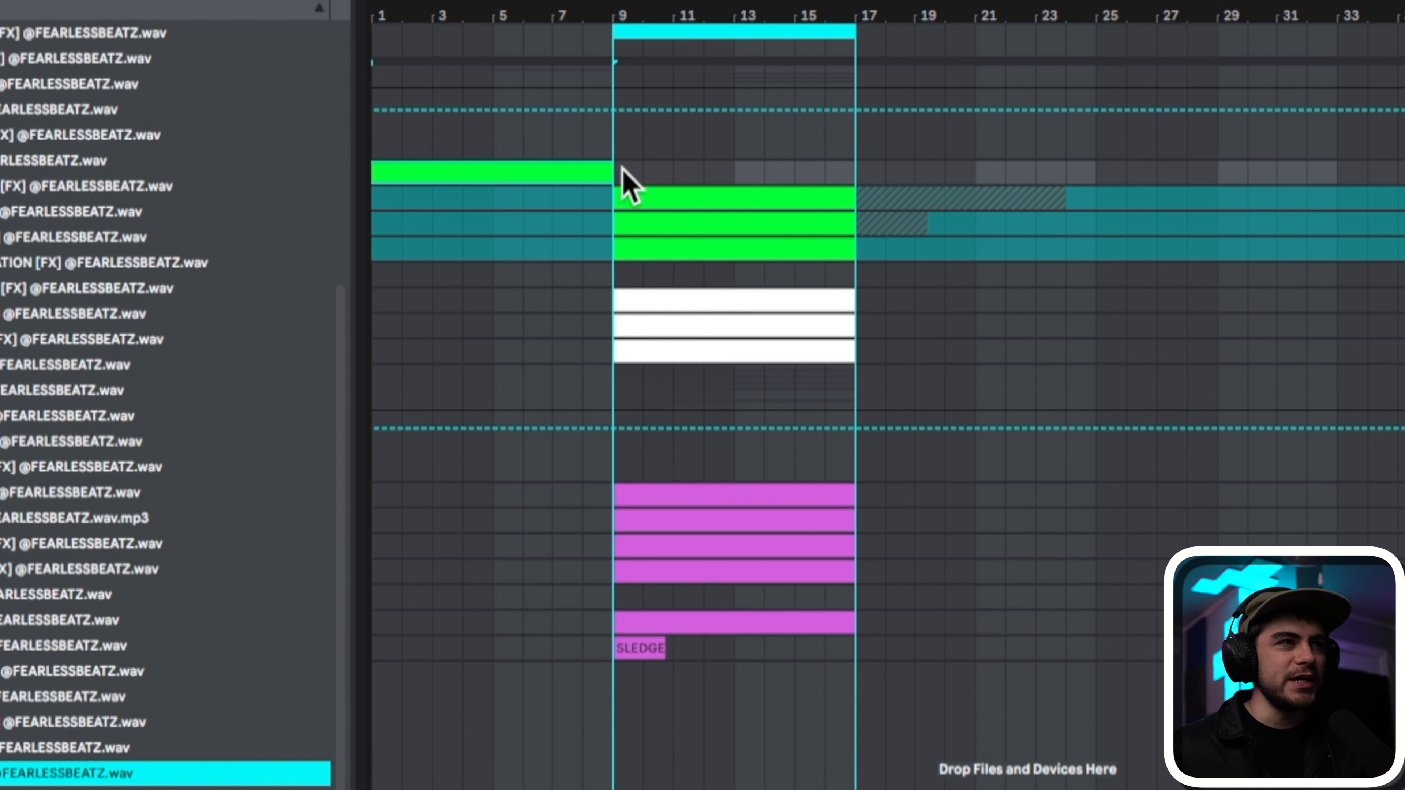
Duplicate bars 9–17 of the melody, bass and drum tracks twice, extending the arrangement to bar 33
drag(682, 338, 837, 673)
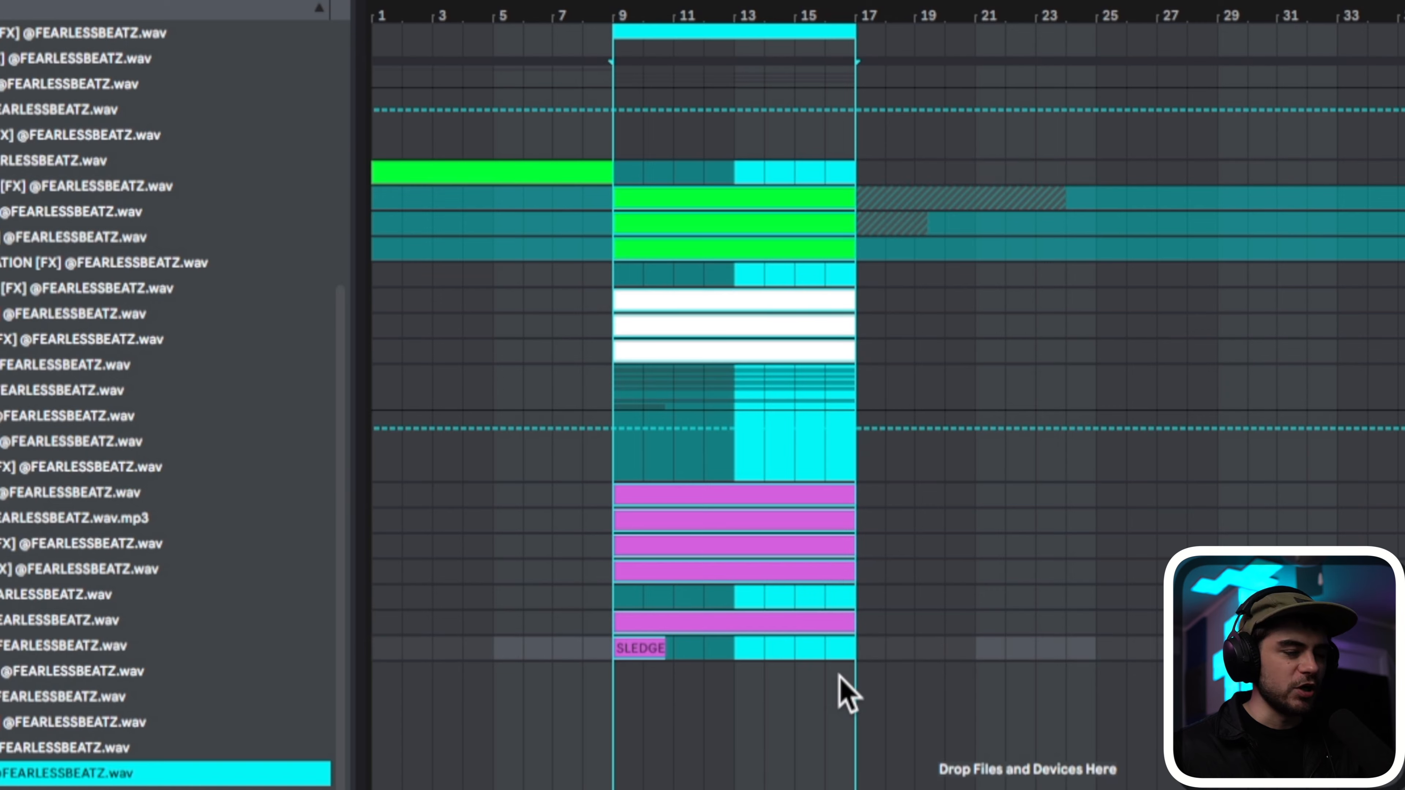
key(super+d)
key(super+d)
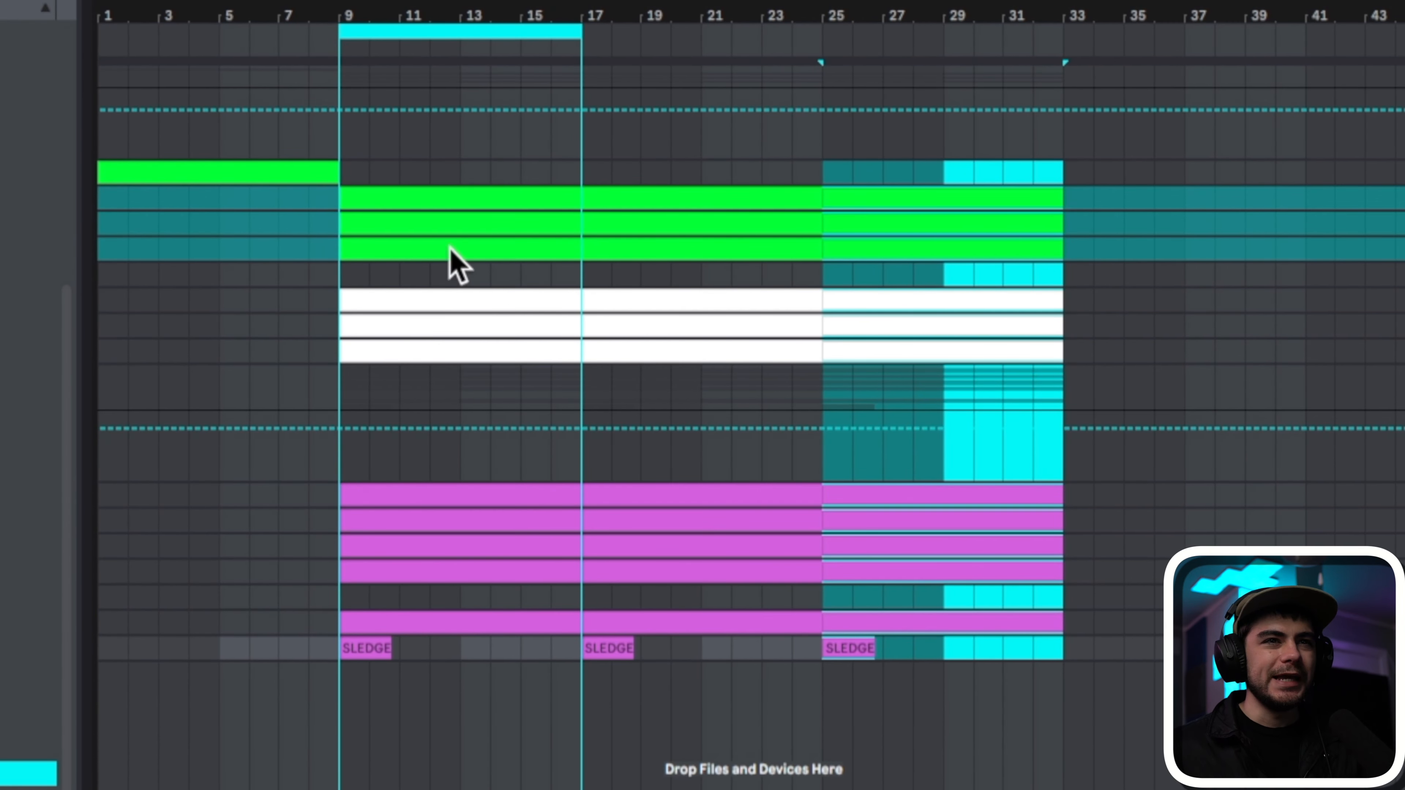
Delete the KICK clip in bars 9–17
click(498, 293)
key(Delete)
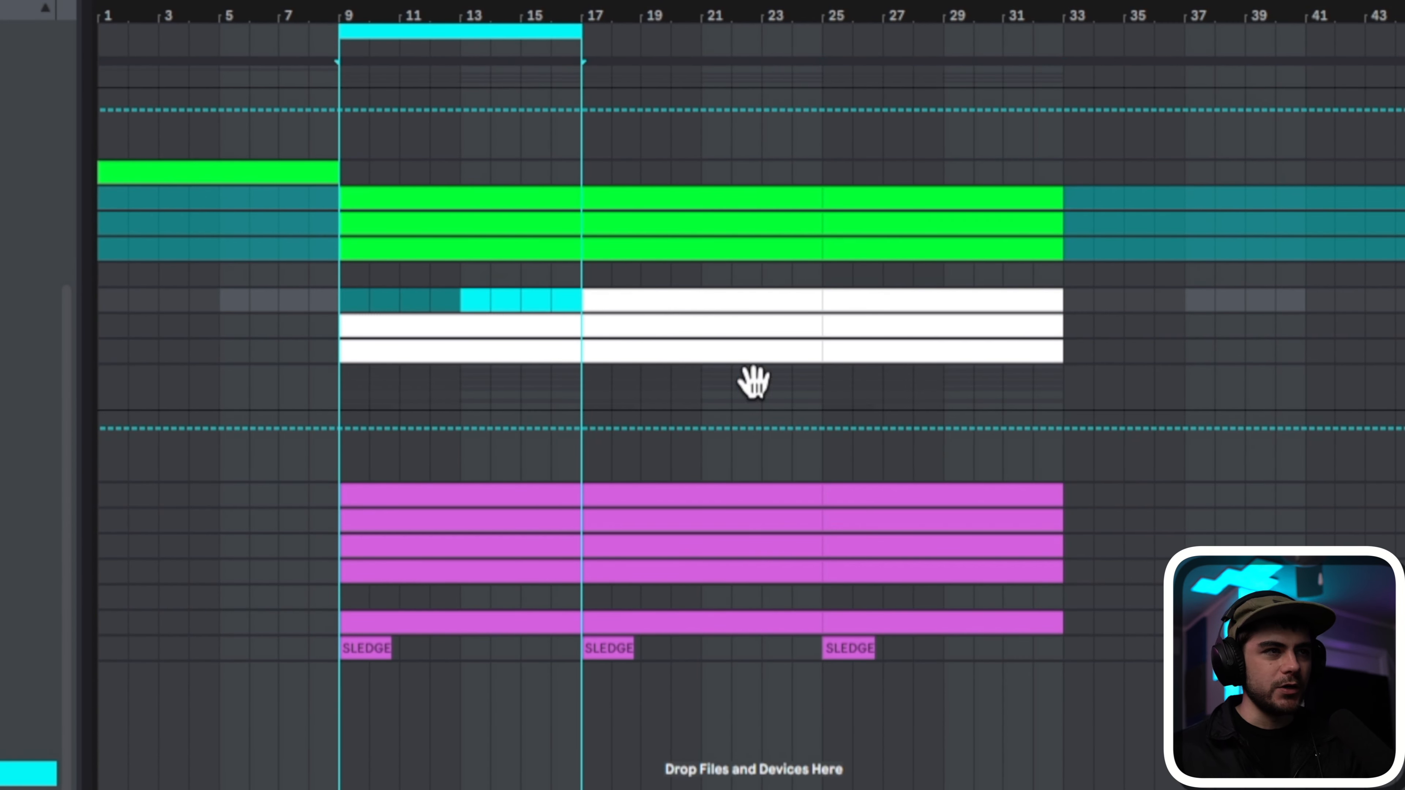
click(458, 651)
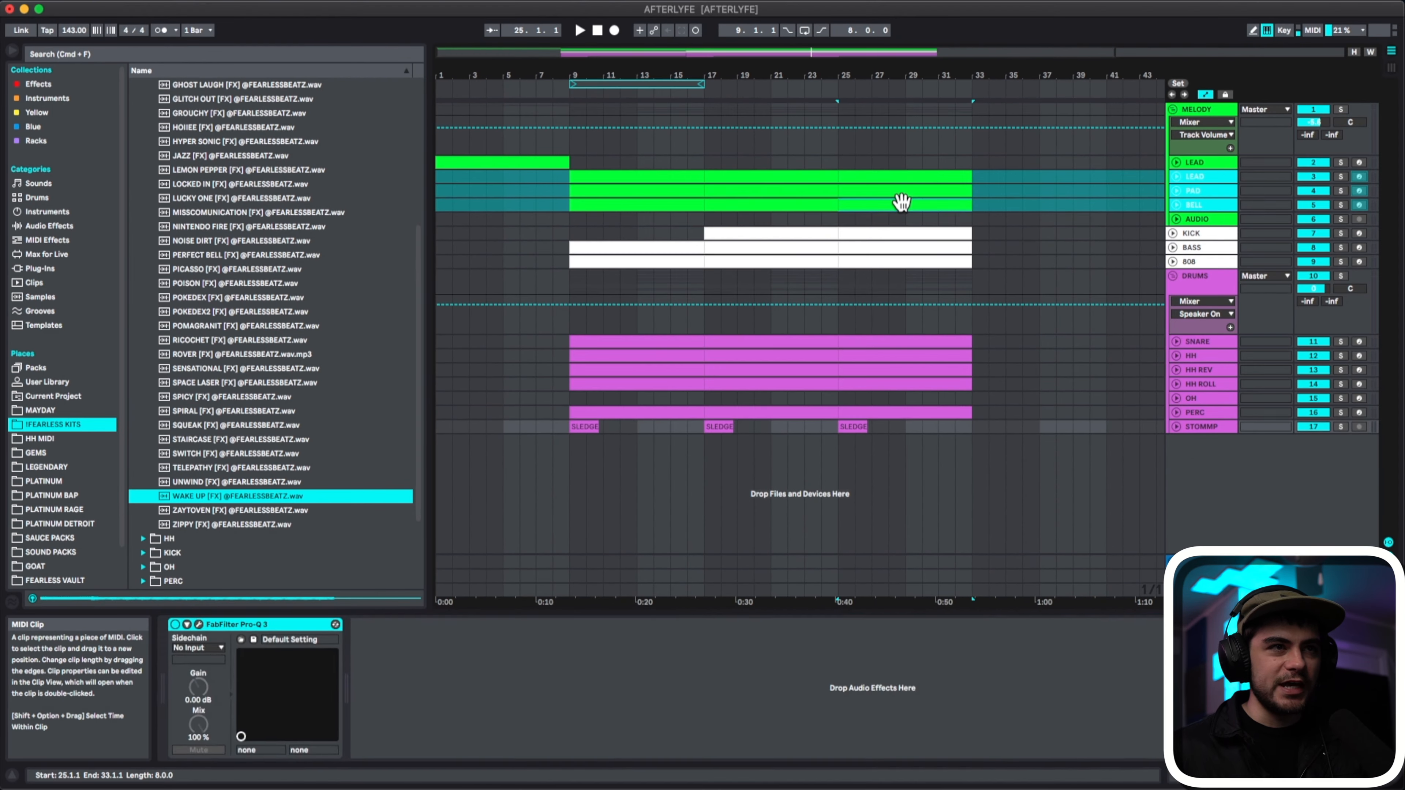
Delete the second LEAD, PAD and BELL clips in bars 25–33
click(935, 249)
key(Delete)
click(955, 223)
key(Delete)
click(955, 199)
key(Delete)
Copy the intro clip on the first LEAD track to bar 25 and repeat it up to bar 41
click(546, 153)
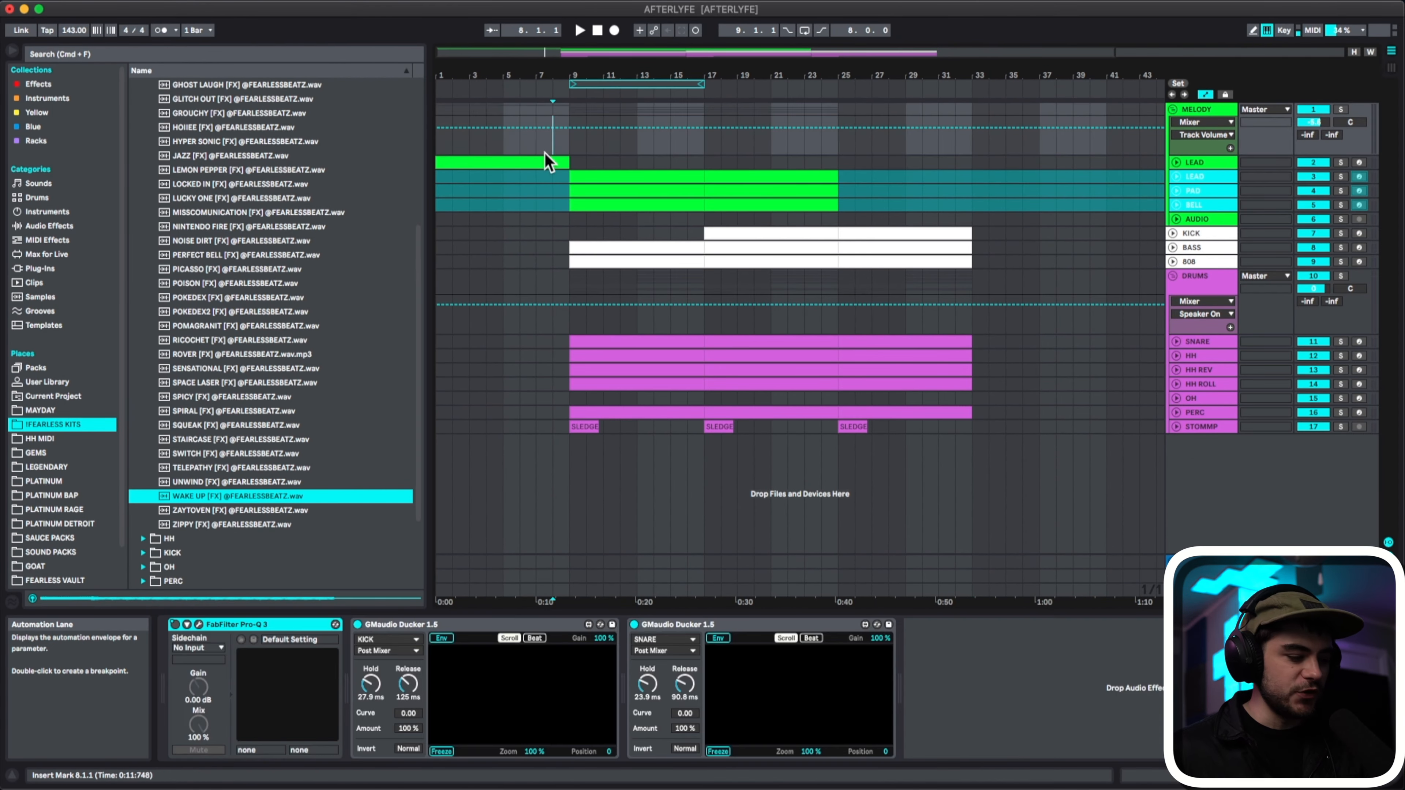
drag(549, 159, 818, 166)
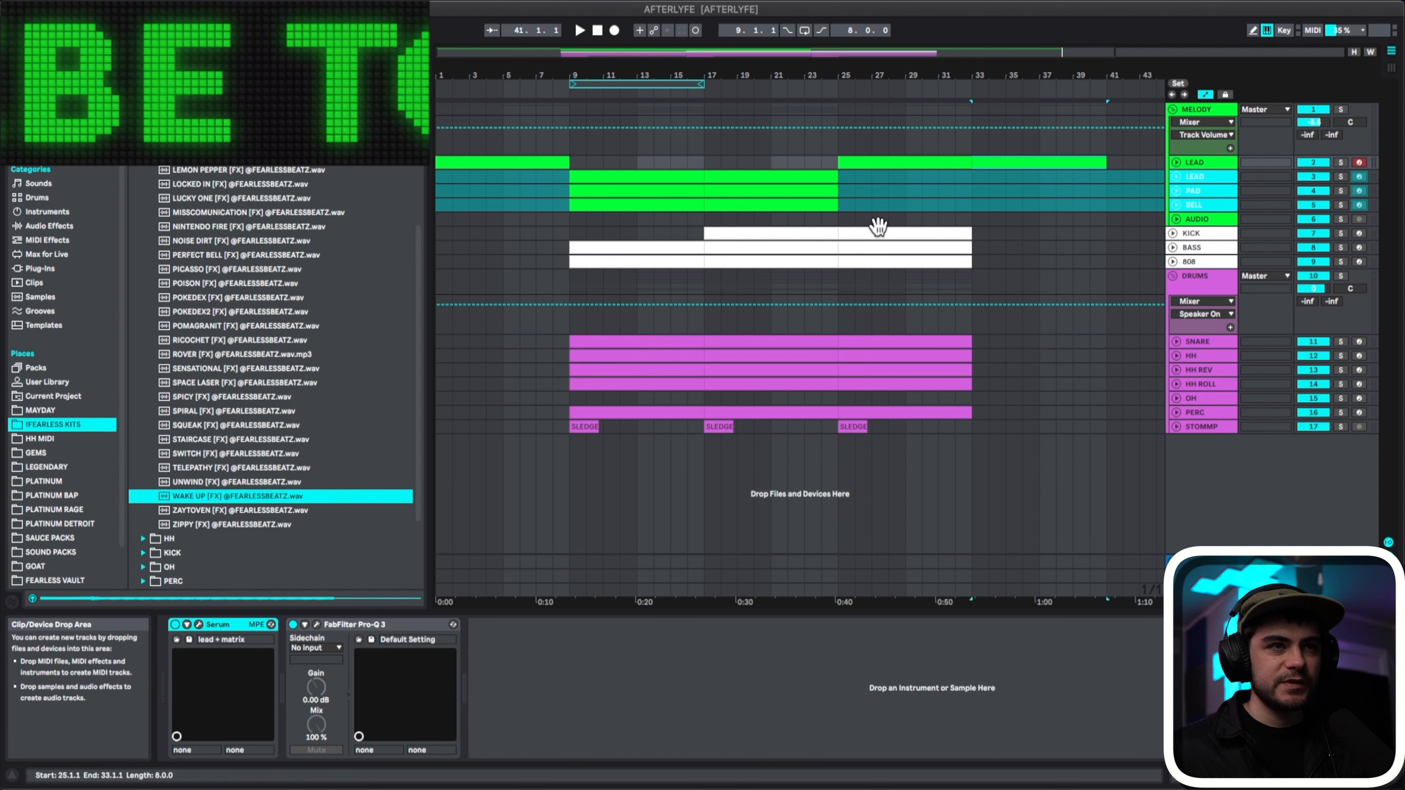
Duplicate bars 9–41 across all melody, bass and drum tracks so the section repeats from bar 41
drag(856, 76, 856, 58)
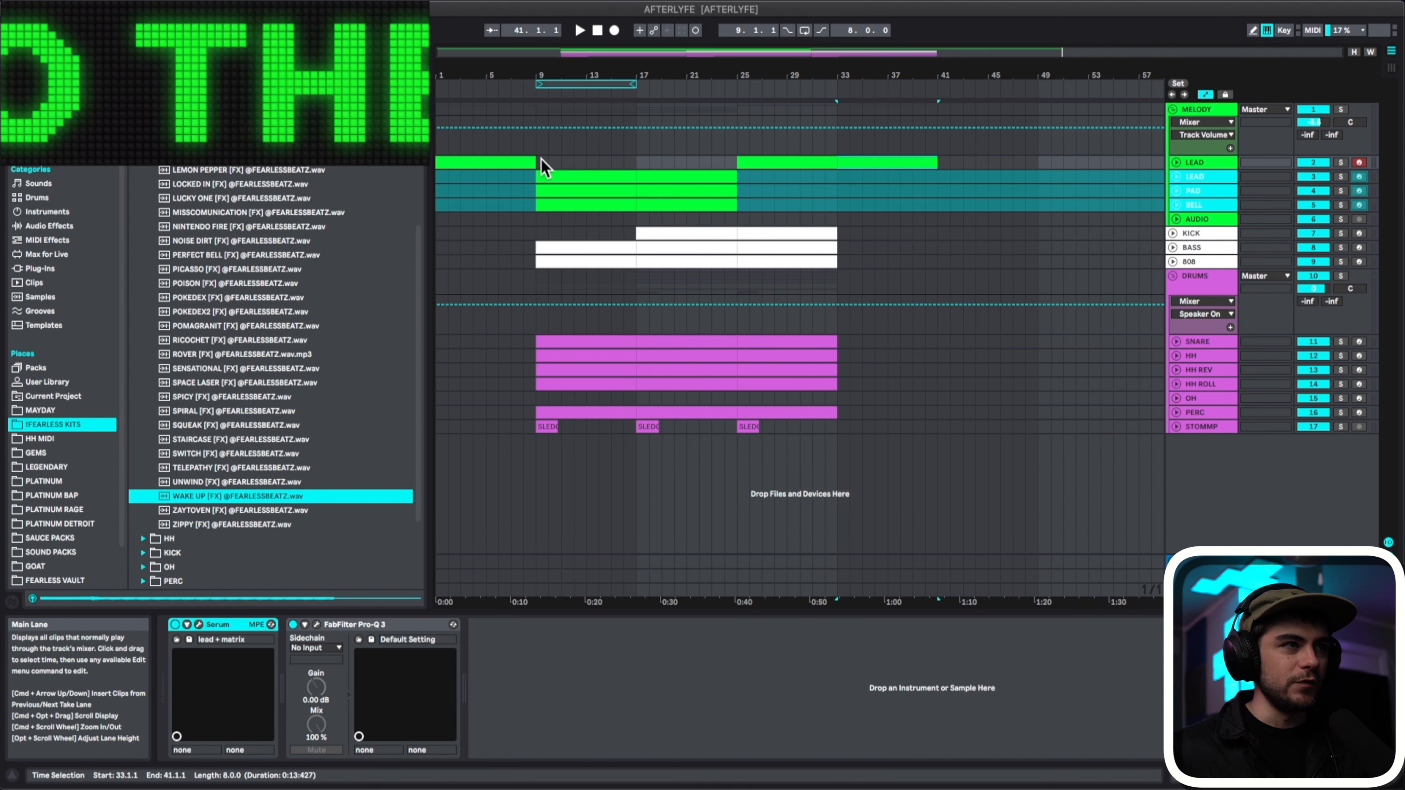
drag(539, 163, 947, 457)
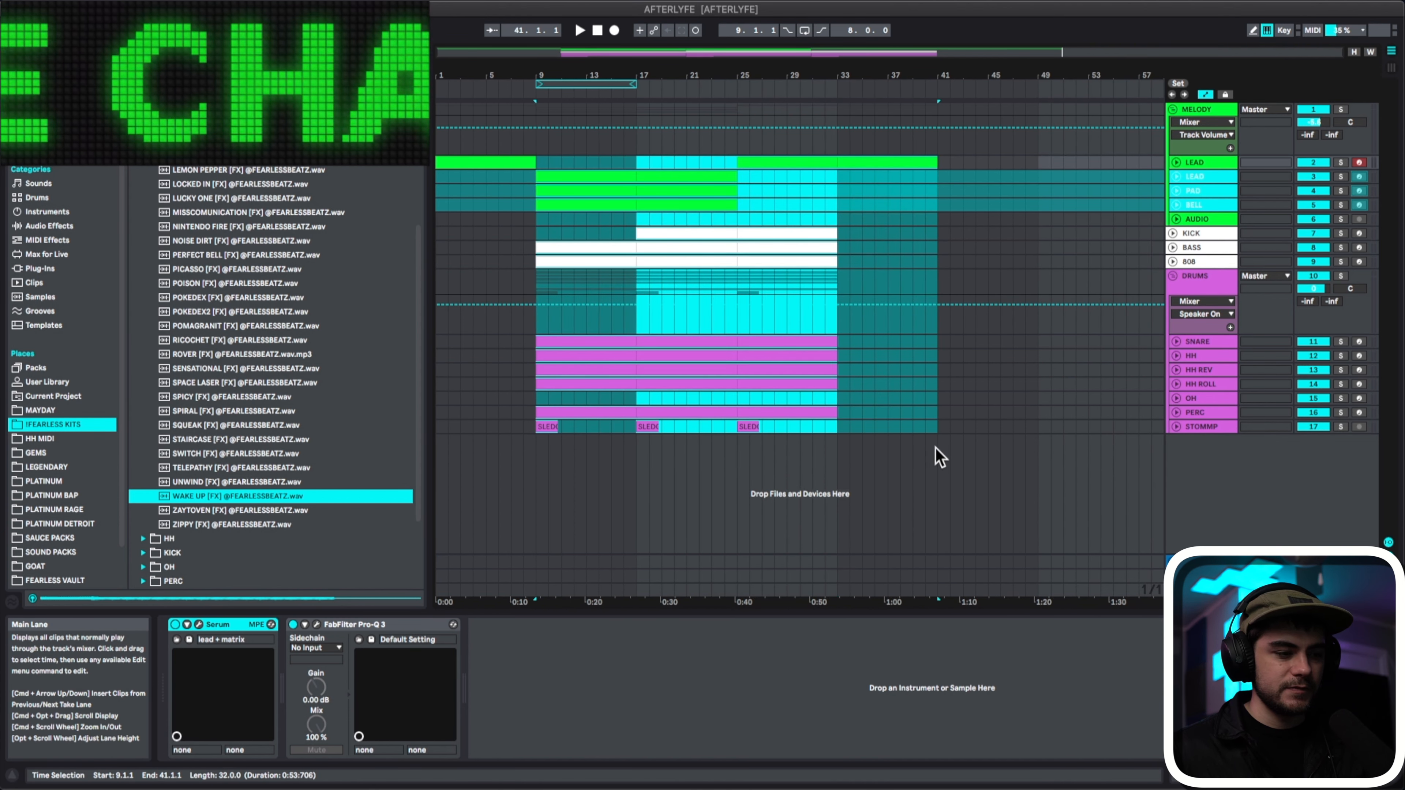
key(super+d)
Duplicate the SNARE, HH, HH REV and HH ROLL clips of bars 25–33 into bars 33–41, leaving the first and last bars empty
drag(727, 384, 652, 335)
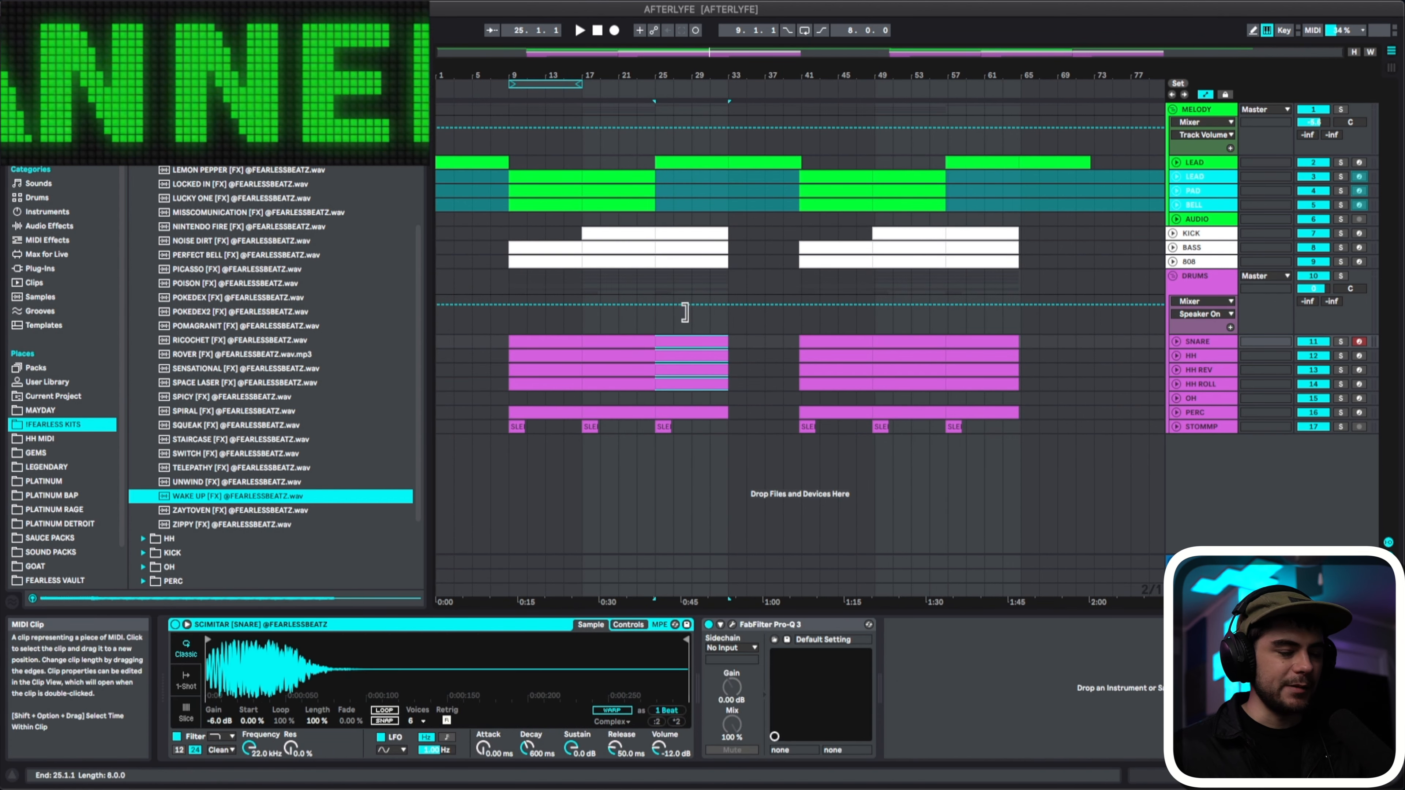
key(super+d)
drag(752, 75, 752, 113)
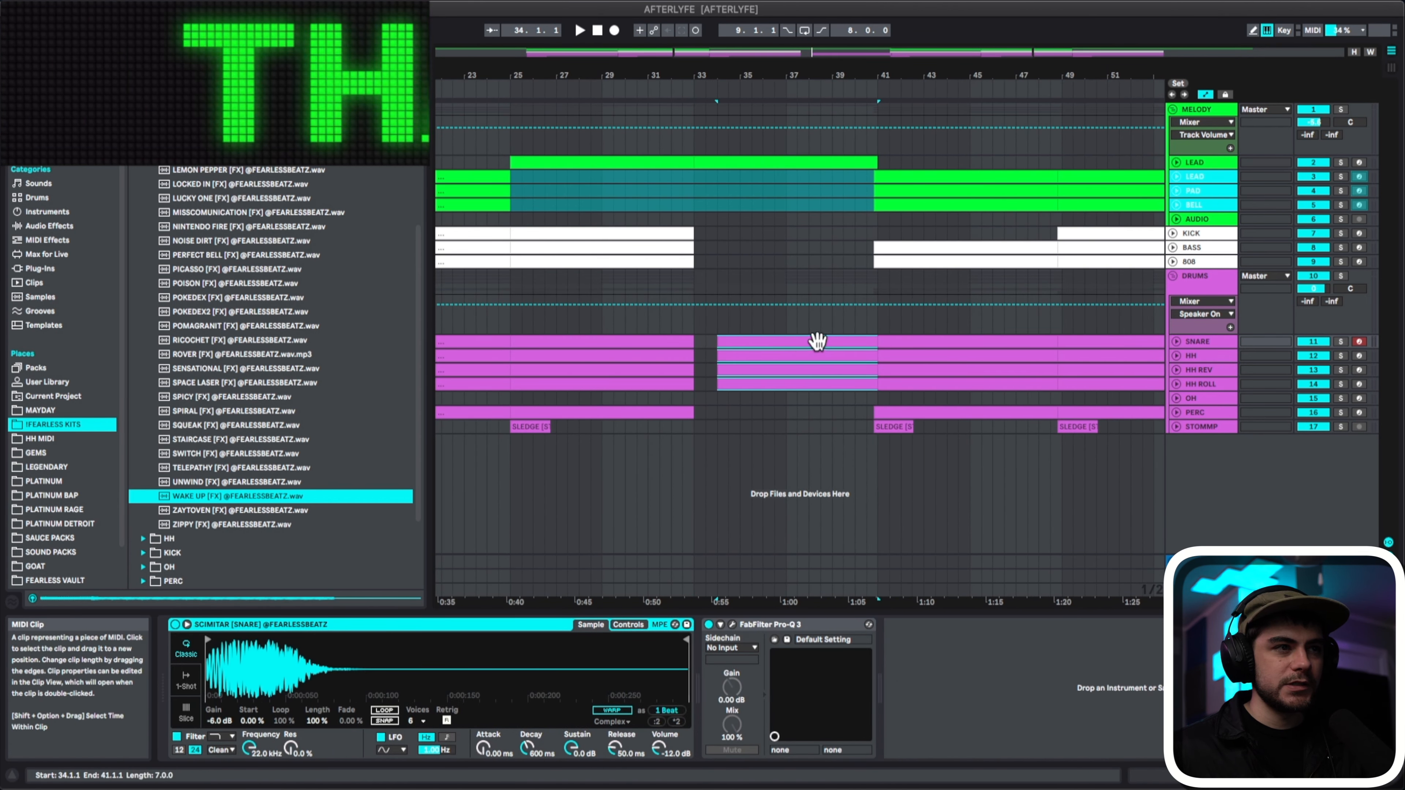
Play the break from bar 33.3 and duplicate the 808 clip of bars 25–33 into it
click(700, 399)
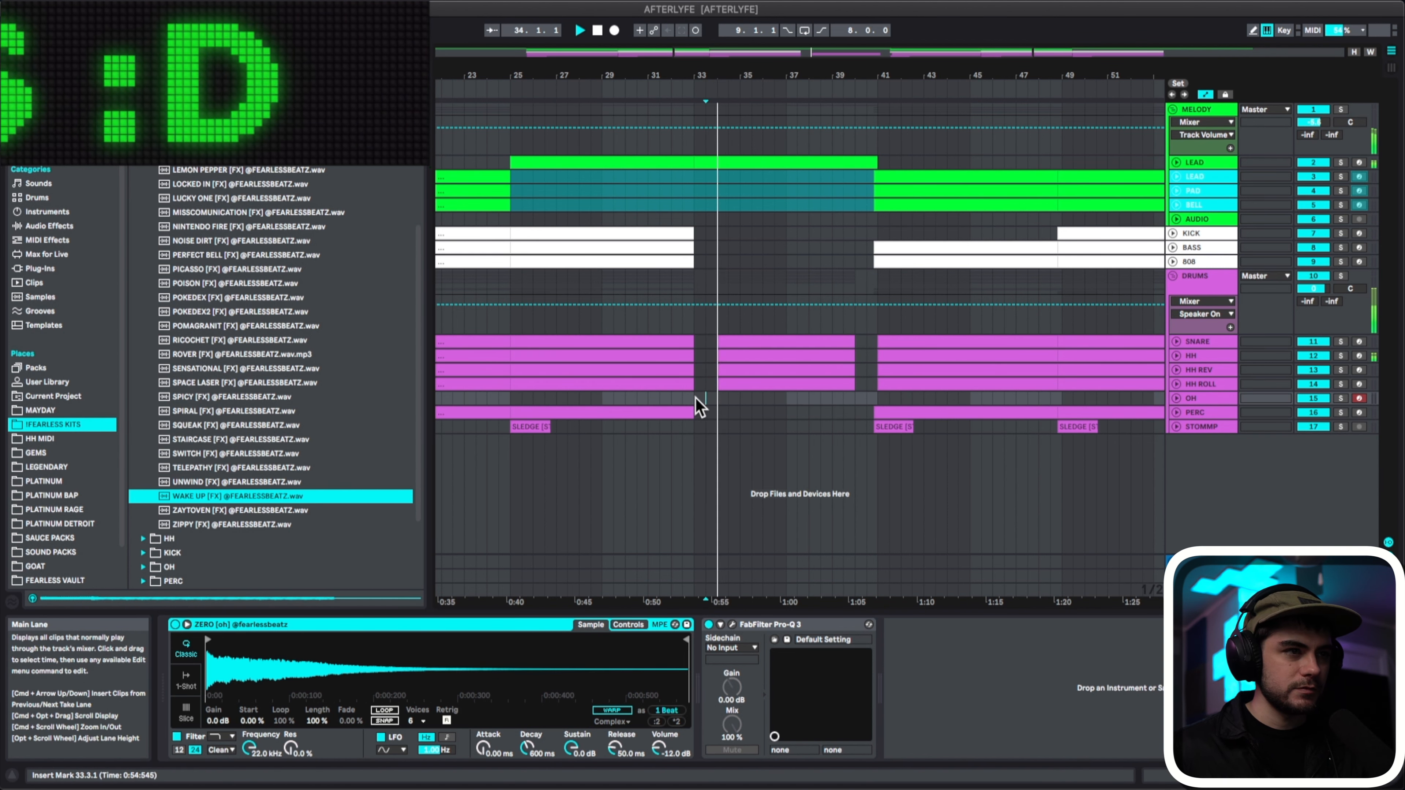
key(space)
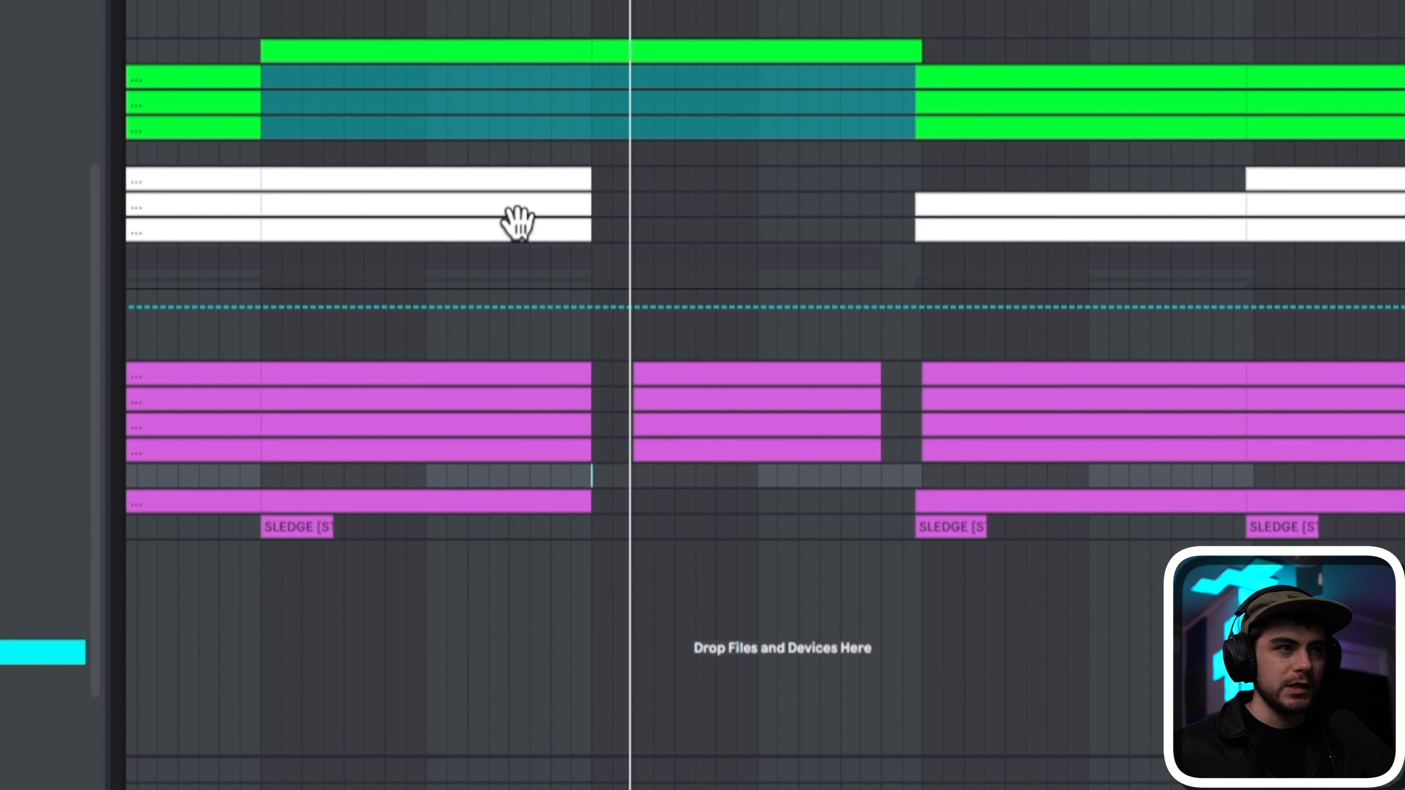
key(space)
click(517, 226)
key(ctrl+d)
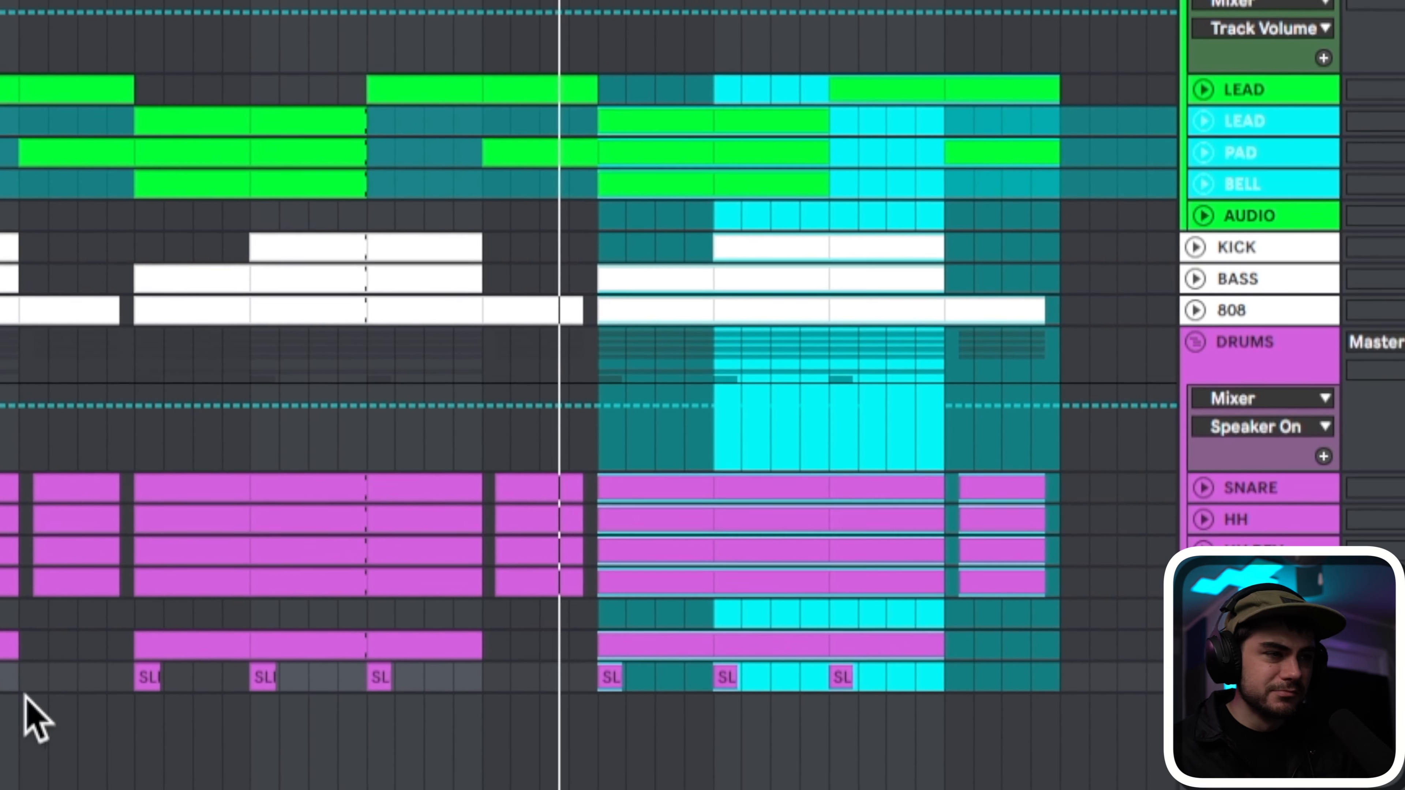
Copy the PAD clip of bars 49–57 to bars 65–73, under the second half of the LEAD part
click(21, 695)
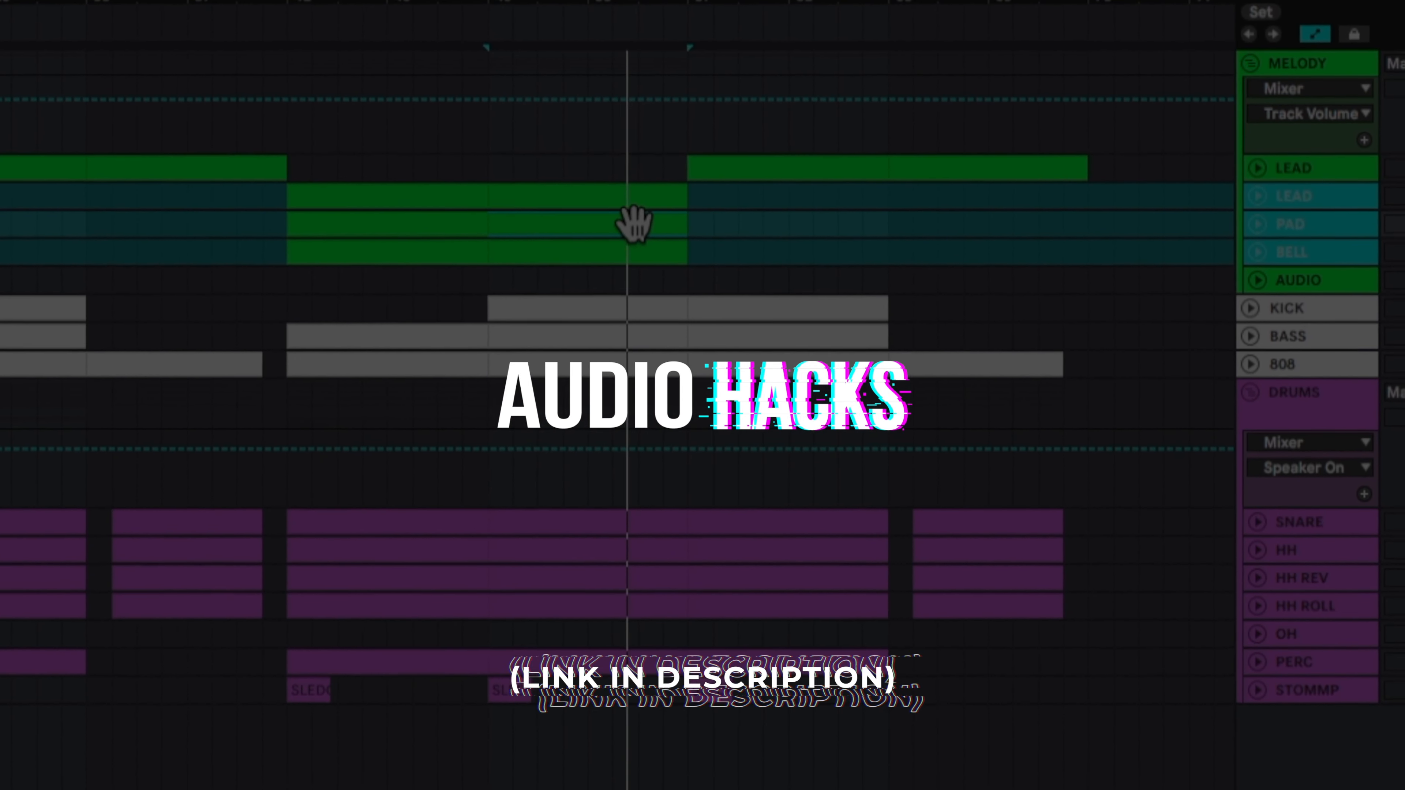
drag(620, 226, 1030, 230)
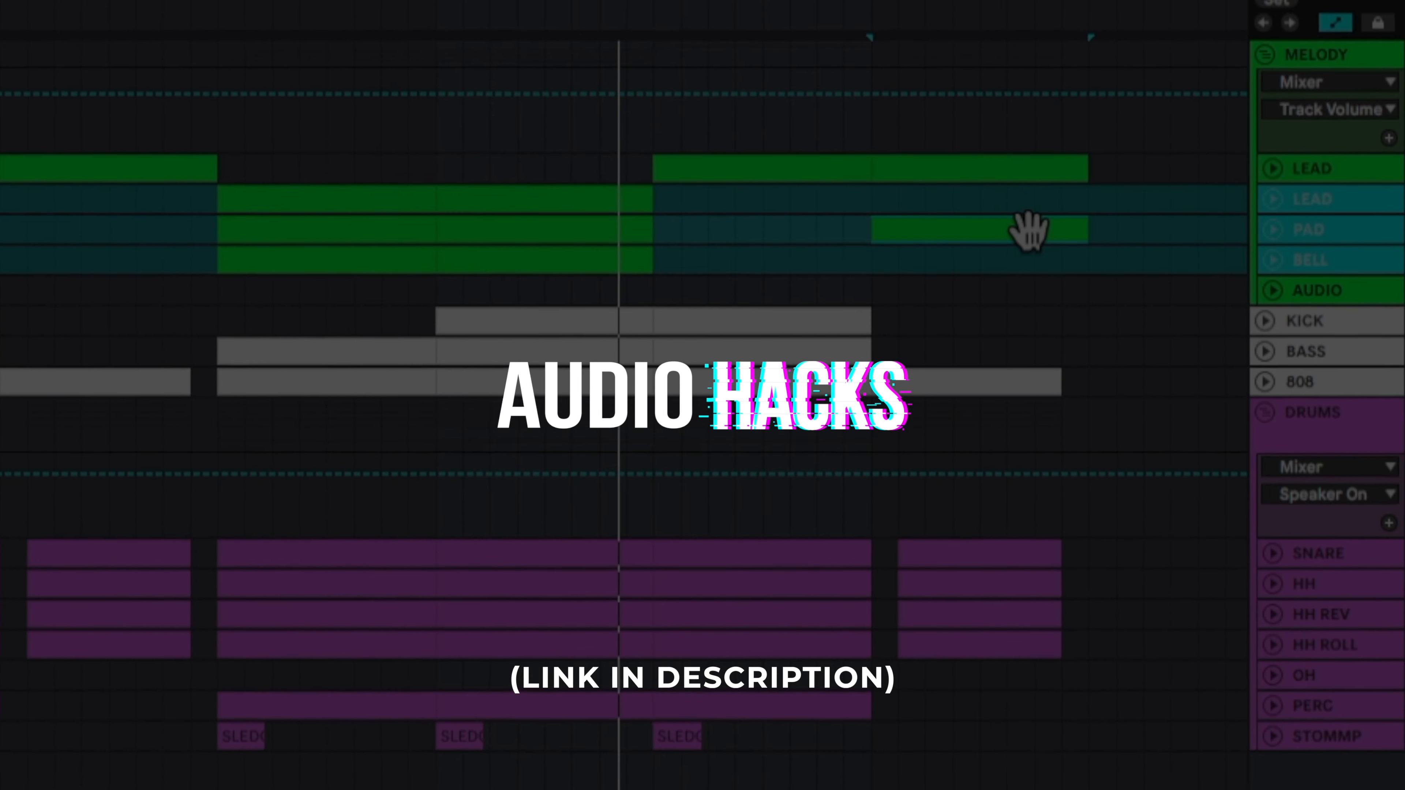